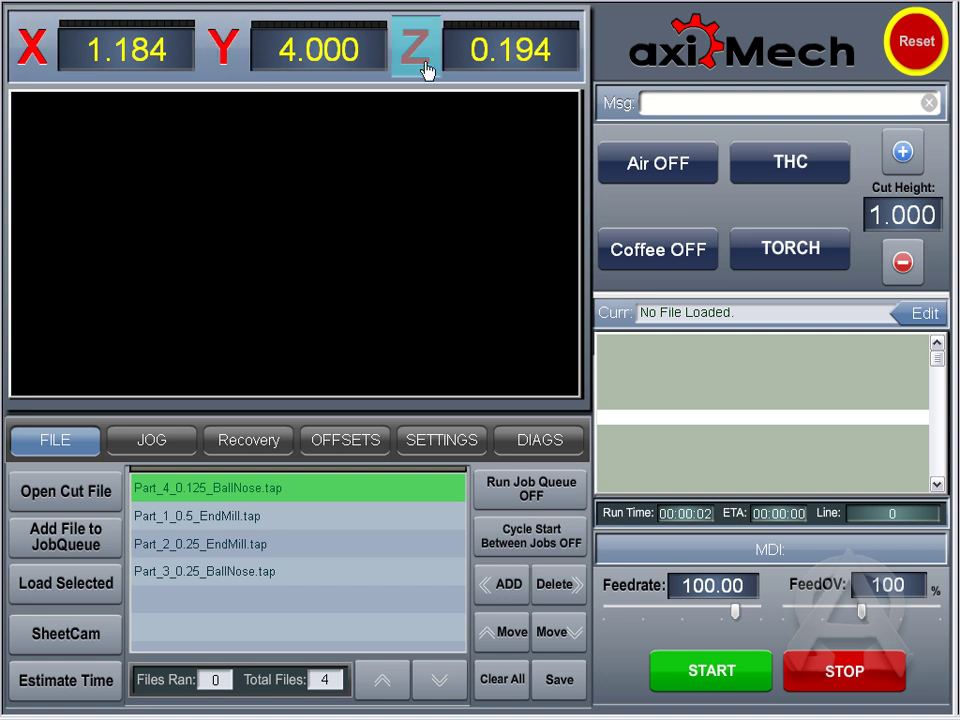
Step: Relabel the X axis as G, then restore its label to X
{"action": "left_click", "coordinate": [33, 48]}
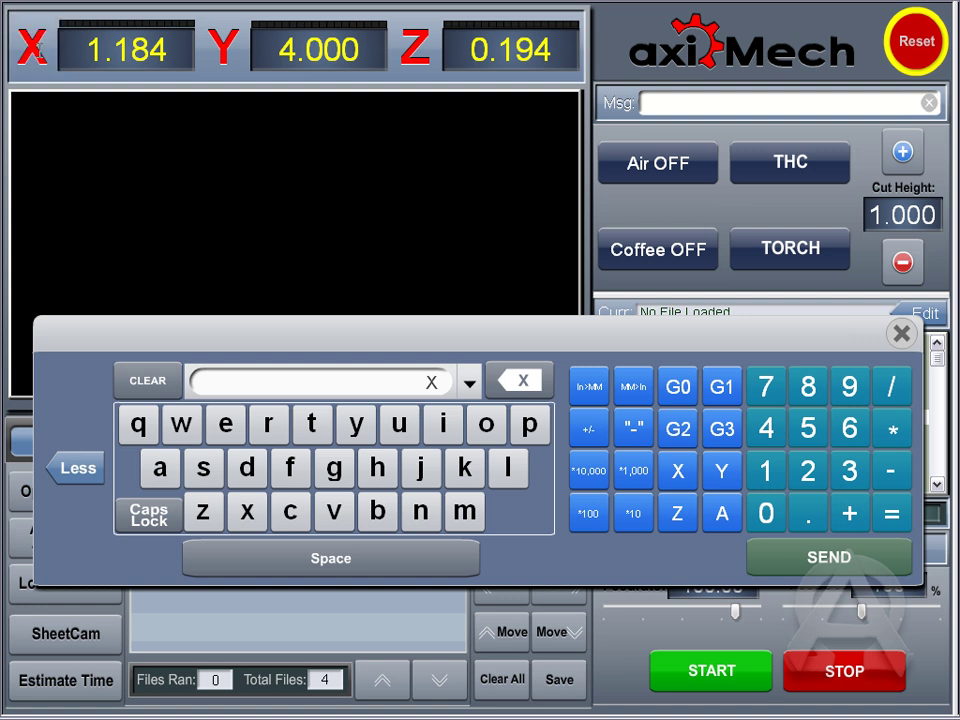
{"action": "left_click", "coordinate": [167, 306]}
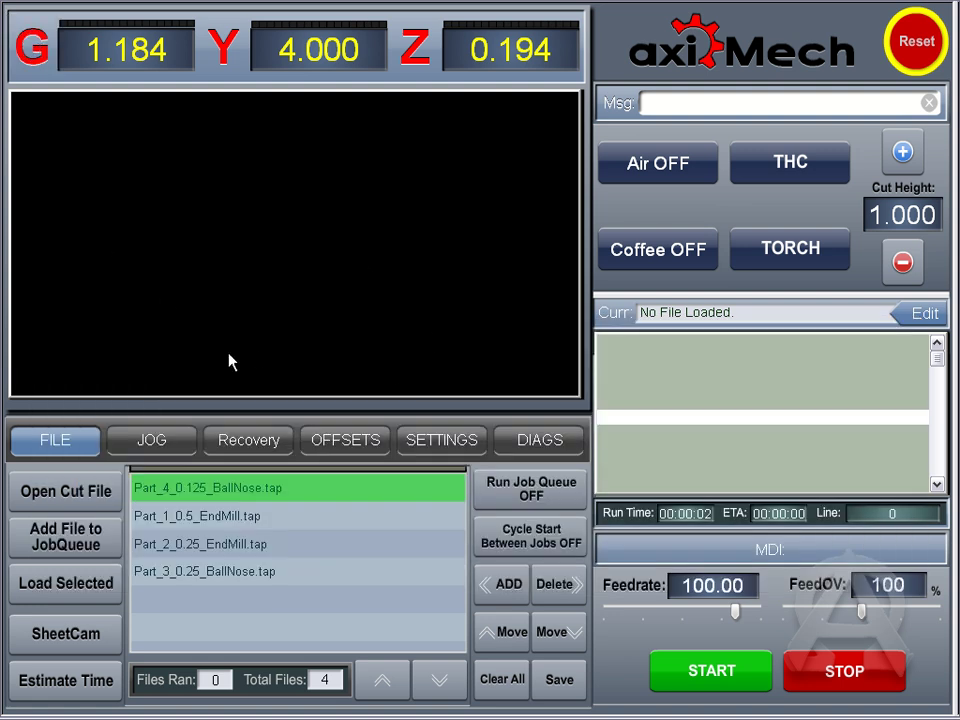
{"action": "left_click", "coordinate": [34, 50]}
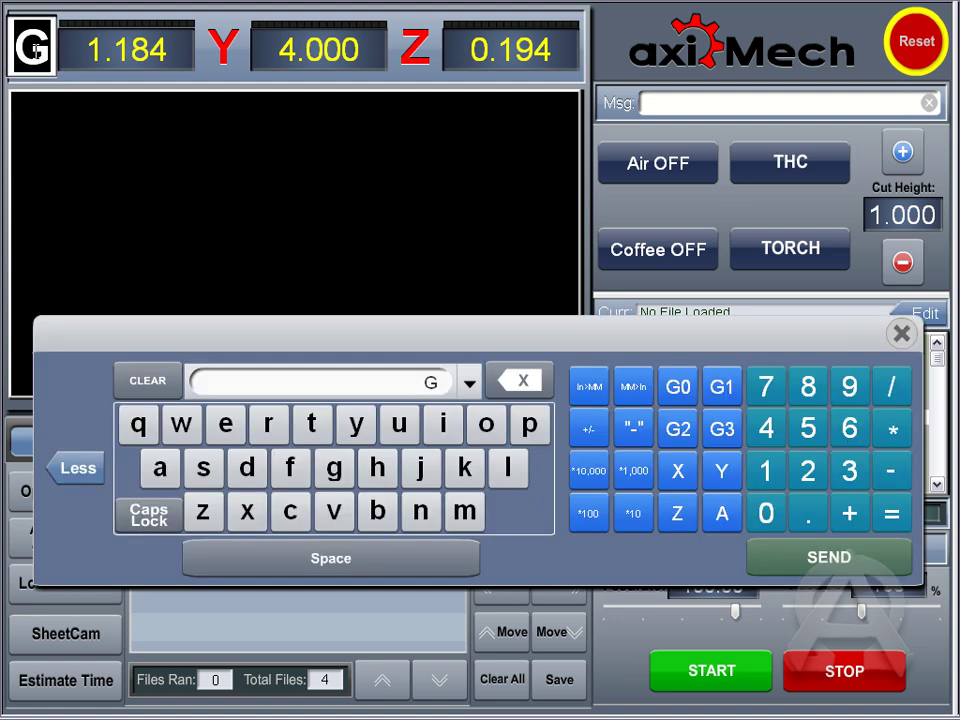
{"action": "left_click", "coordinate": [34, 50]}
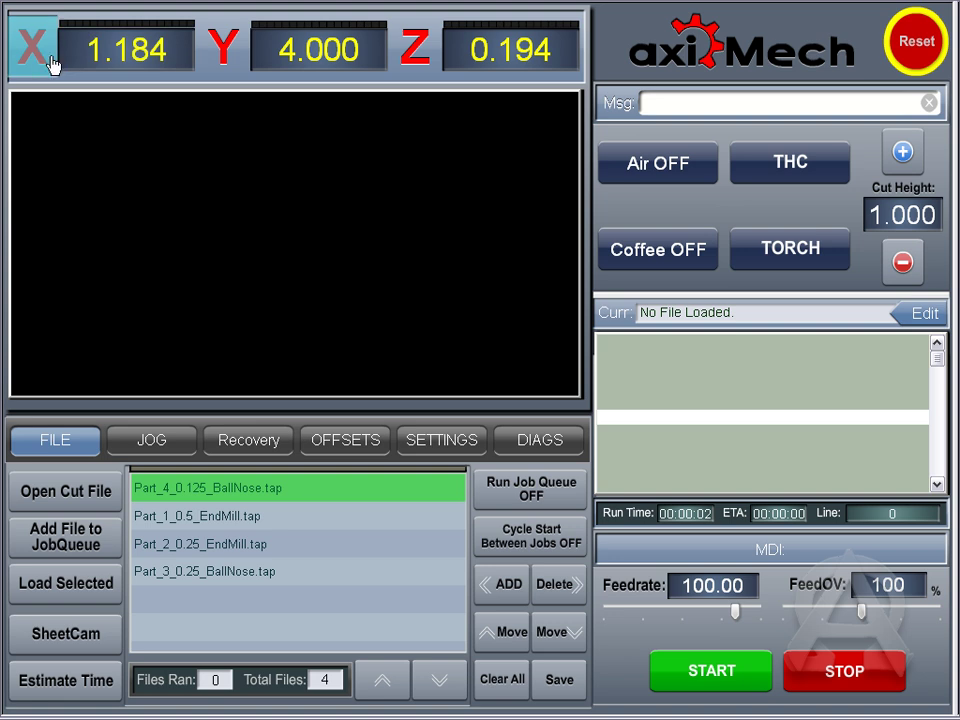
Step: On the offsets page, home all axes and zero X, Y and Z to 0.000
{"action": "left_click", "coordinate": [349, 444]}
{"action": "left_click", "coordinate": [439, 516]}
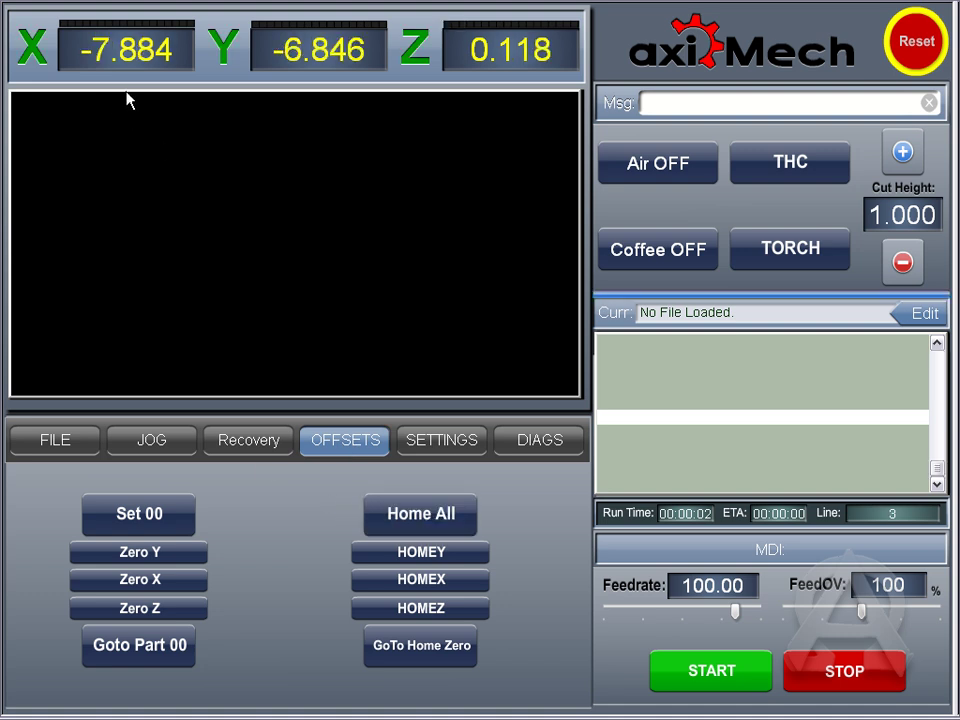
{"action": "left_click", "coordinate": [130, 527]}
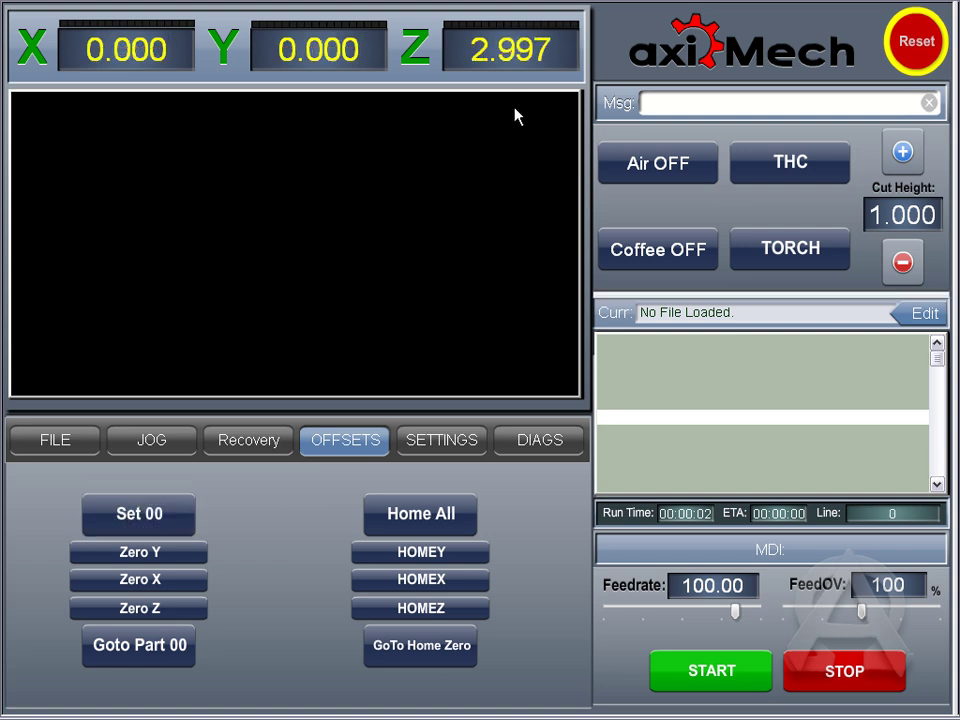
{"action": "left_click", "coordinate": [510, 49]}
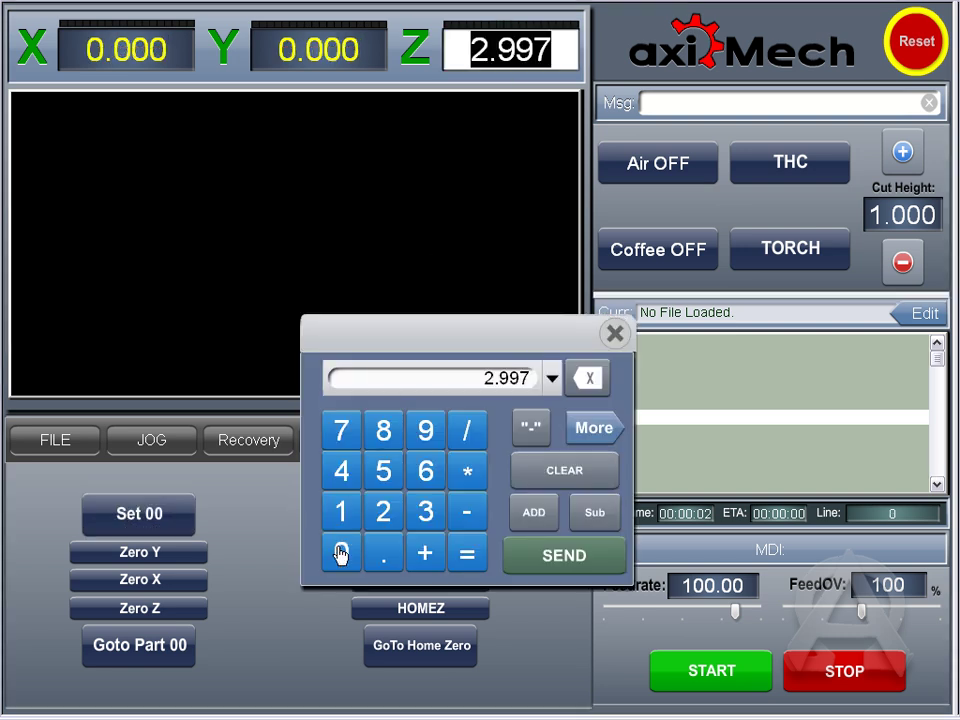
{"action": "left_click", "coordinate": [341, 553]}
{"action": "left_click", "coordinate": [566, 558]}
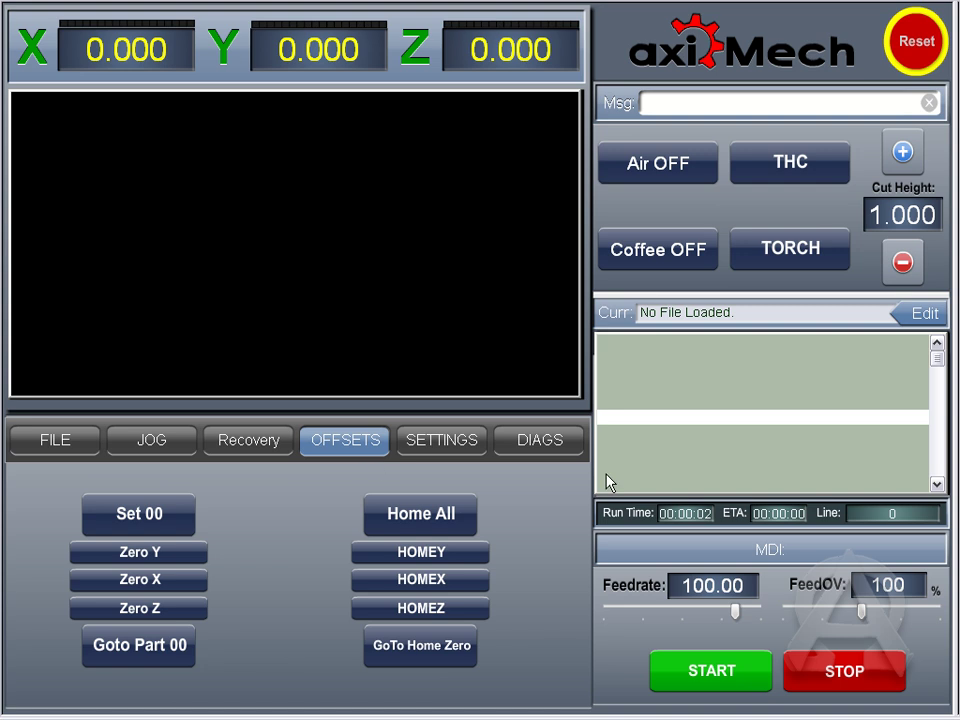
Step: View ZeroAll.m1s from the AxiMesh macros folder in WordPad, close it, and return to axiMech
{"action": "key", "text": "alt+Tab"}
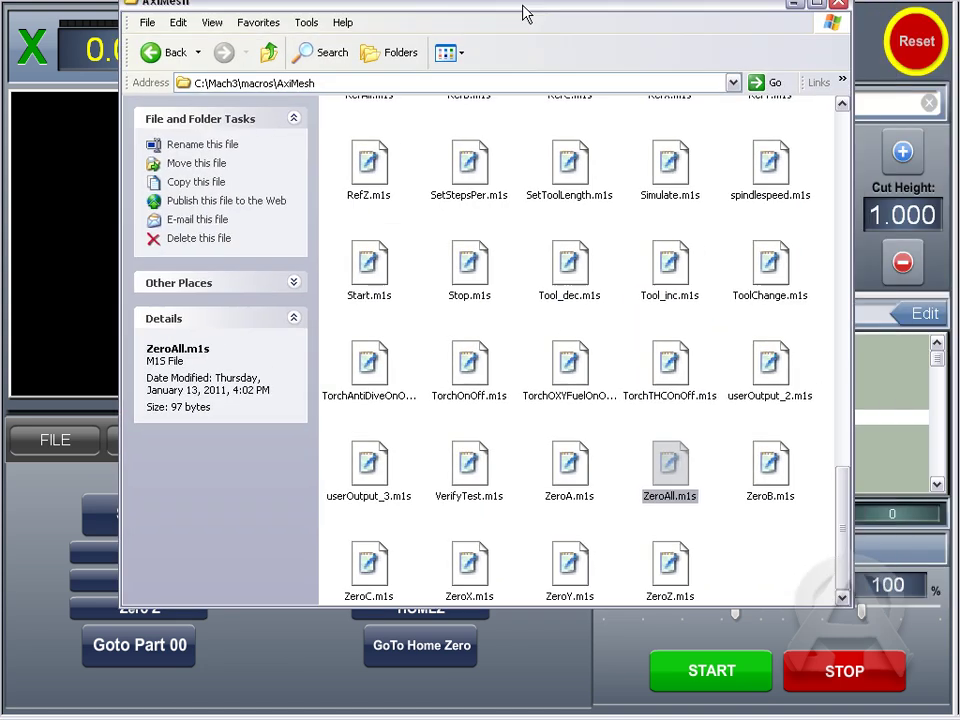
{"action": "left_click_drag", "start_coordinate": [521, 11], "coordinate": [485, 45]}
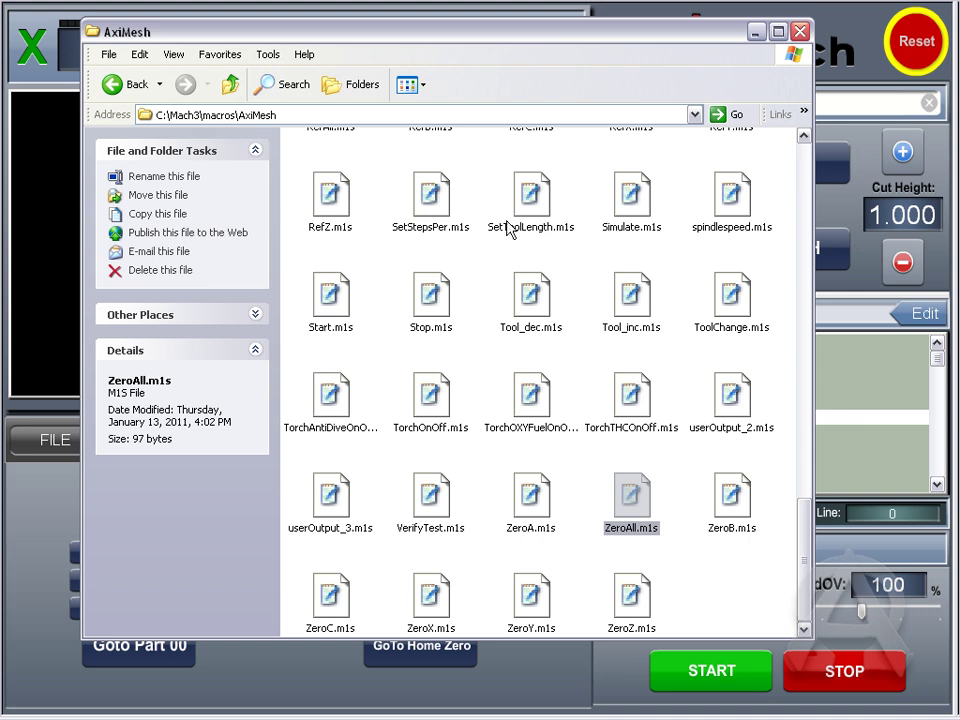
{"action": "left_click", "coordinate": [580, 459]}
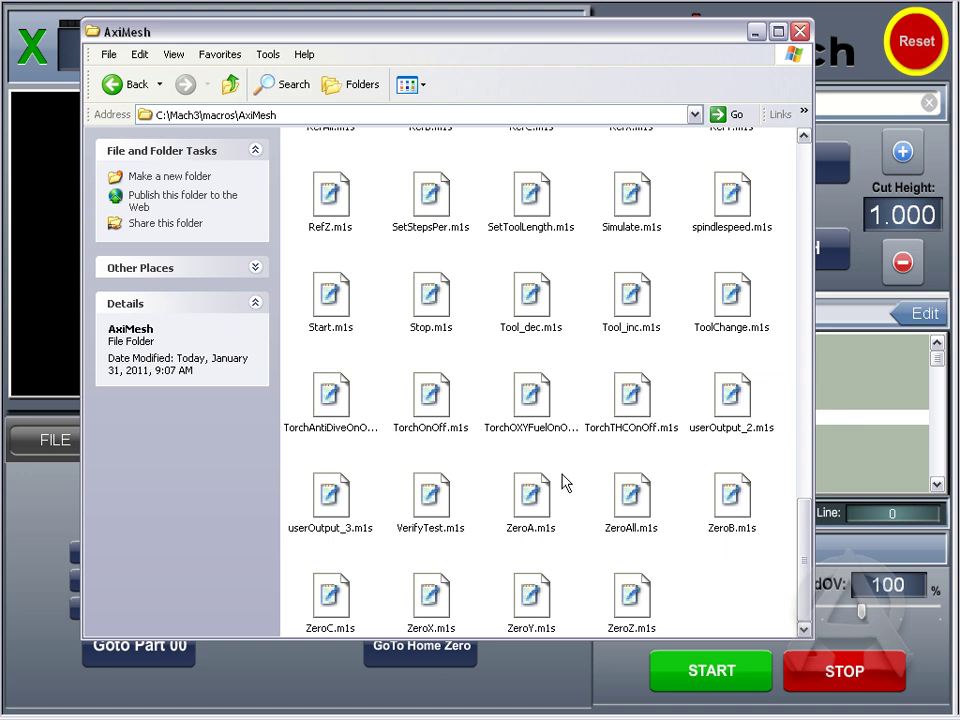
{"action": "double_click", "coordinate": [617, 535]}
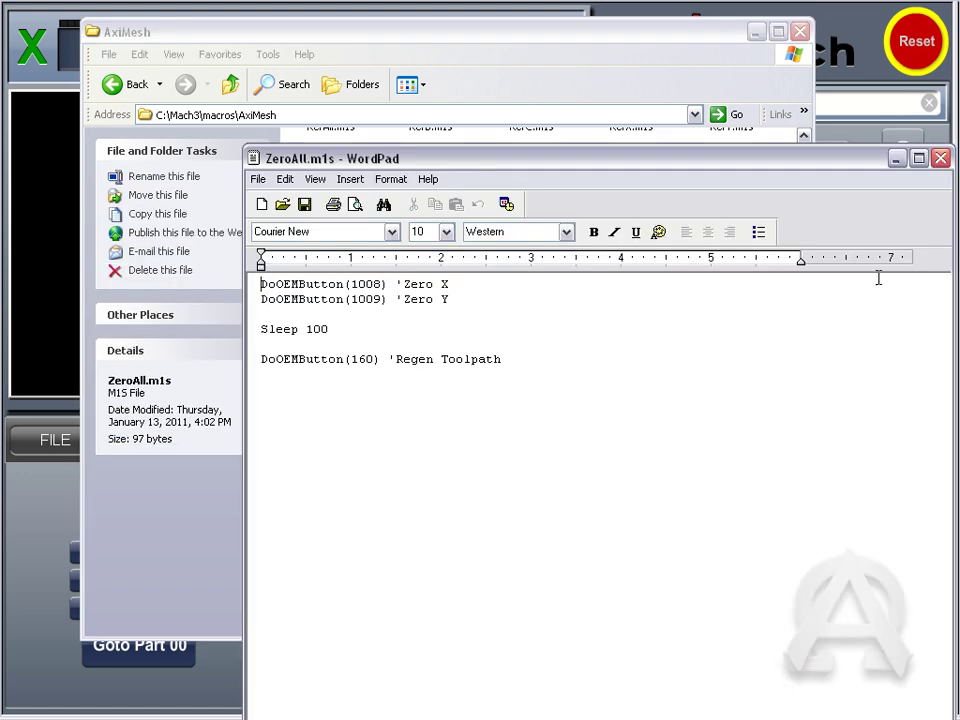
{"action": "left_click", "coordinate": [941, 158]}
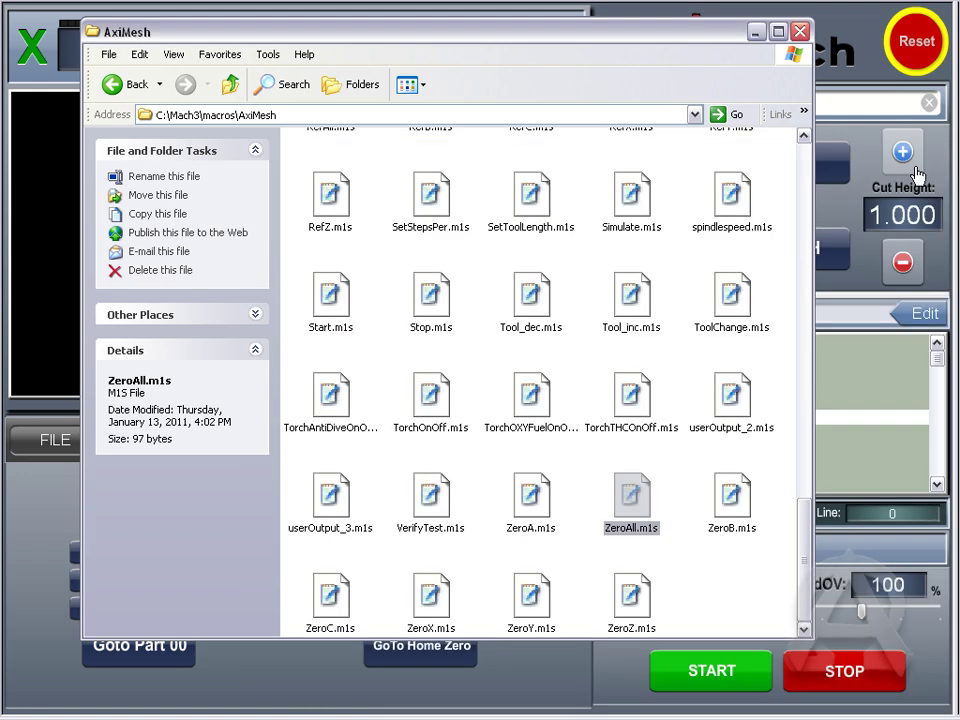
{"action": "left_click", "coordinate": [535, 660]}
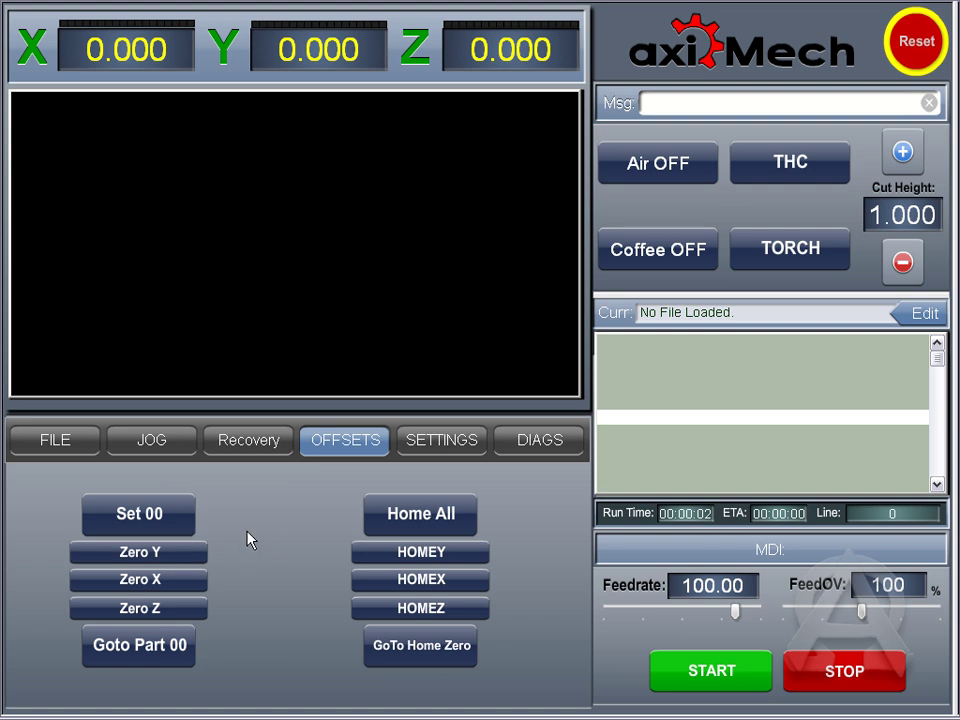
Step: Open Scorpion.tap as the cut file from the FILE page
{"action": "left_click", "coordinate": [66, 455]}
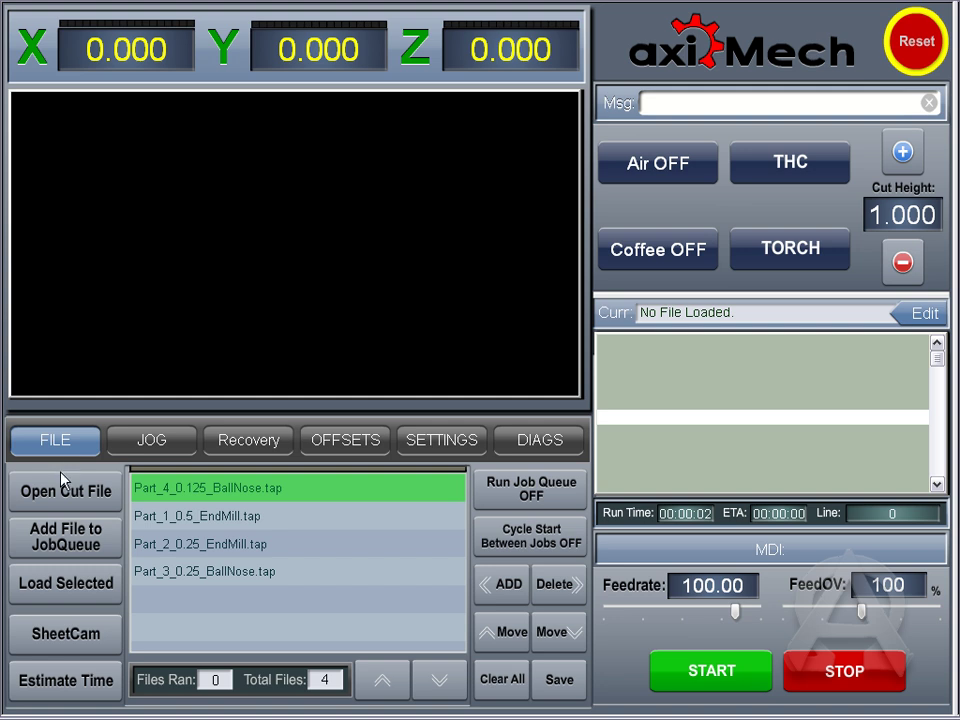
{"action": "left_click", "coordinate": [52, 500]}
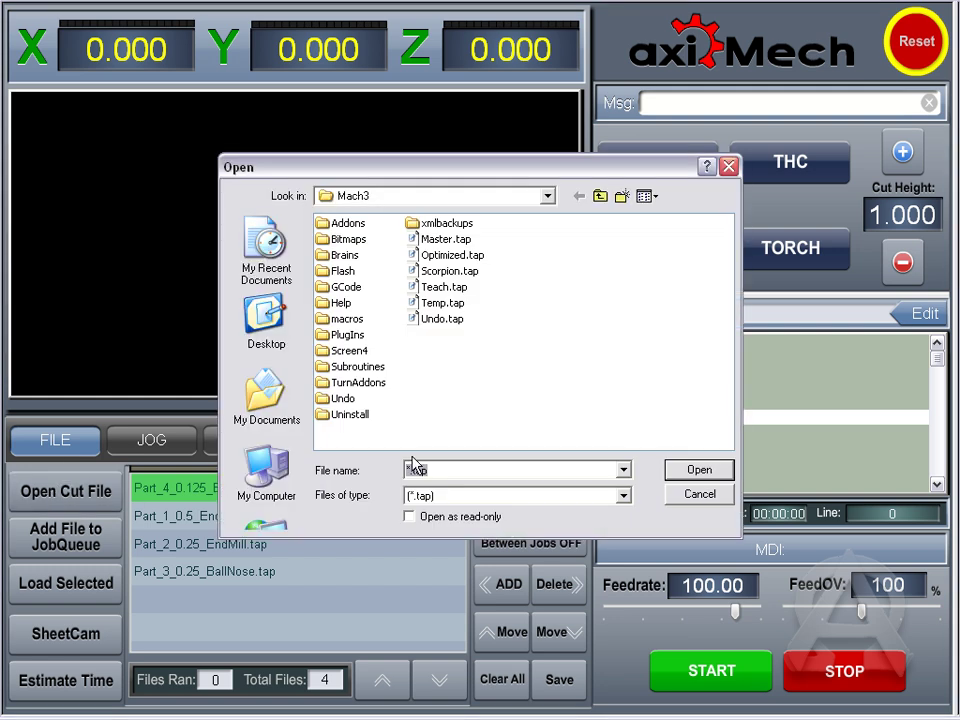
{"action": "double_click", "coordinate": [435, 272]}
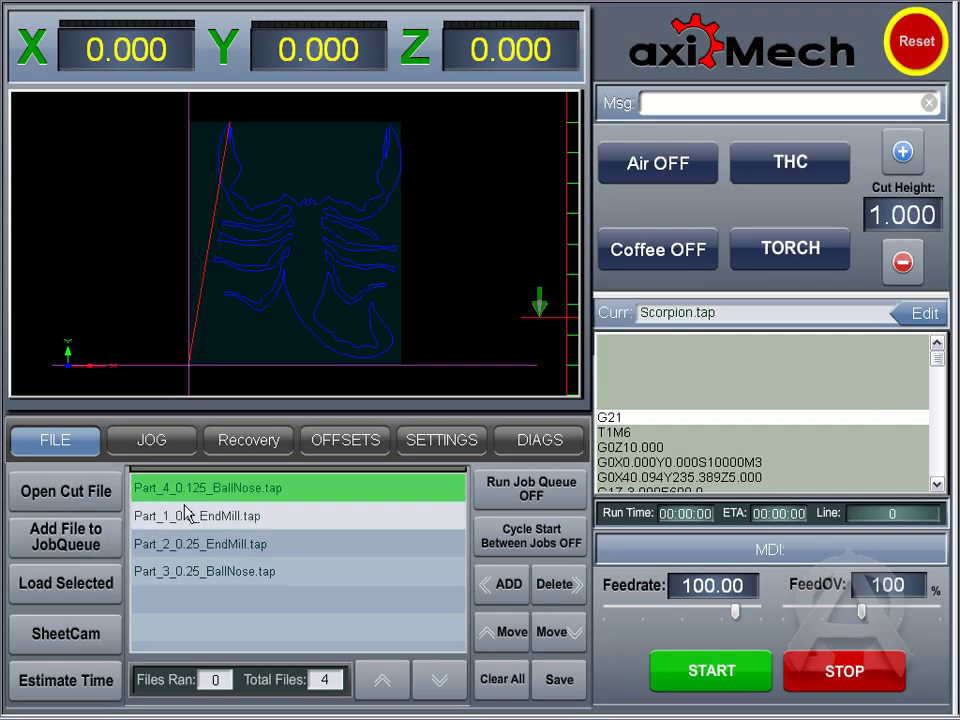
Step: Load Part_4_0.125_BallNose.tap from the job queue as the current file
{"action": "left_click", "coordinate": [238, 502]}
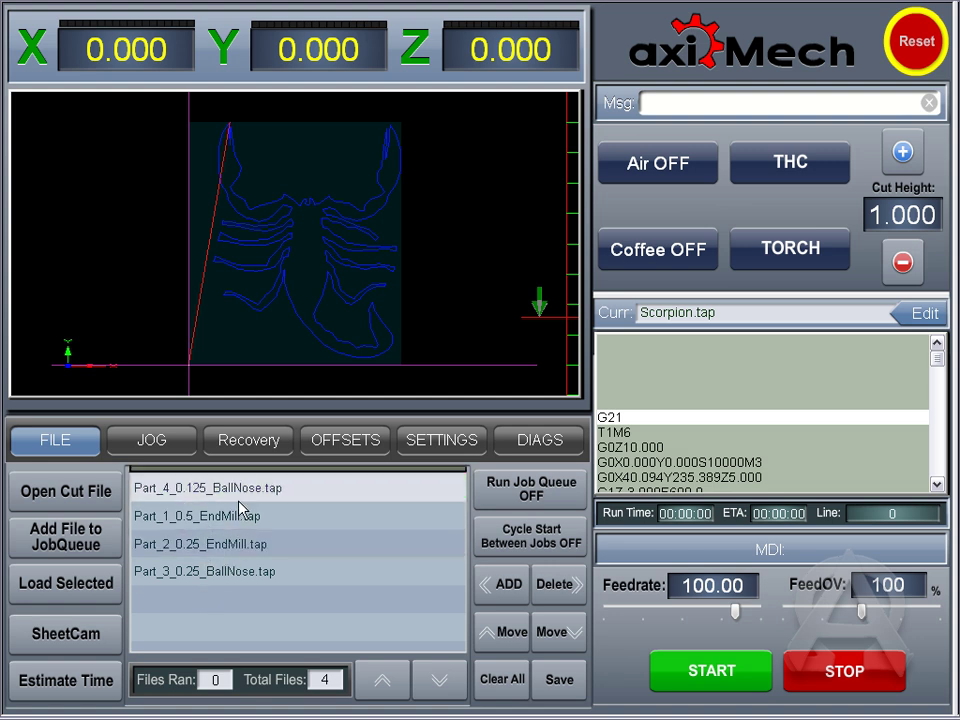
{"action": "left_click", "coordinate": [169, 492]}
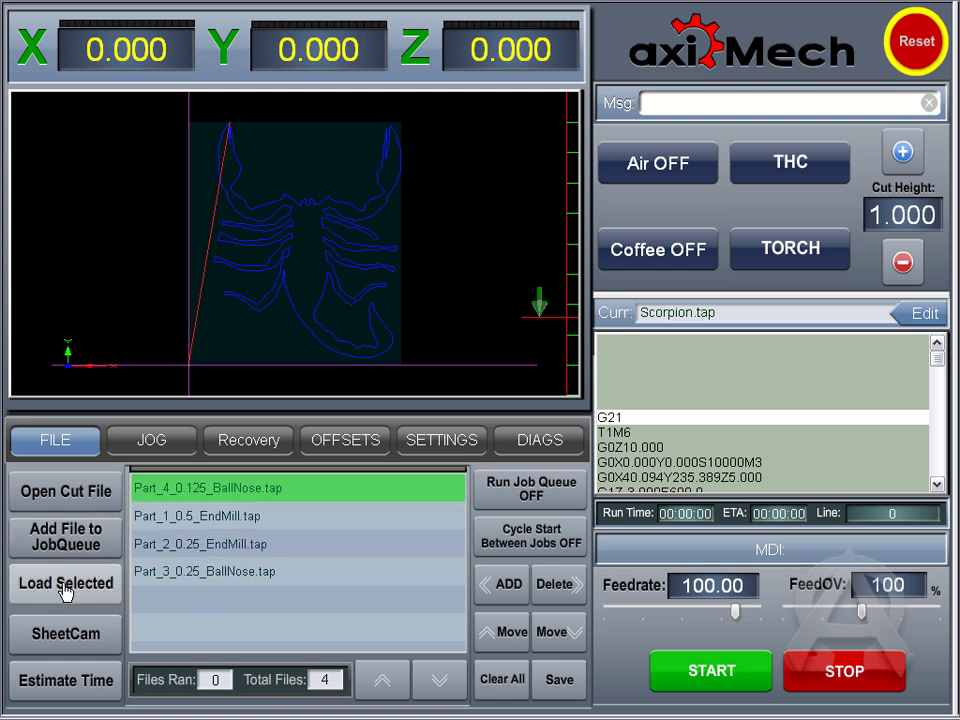
{"action": "left_click", "coordinate": [59, 588]}
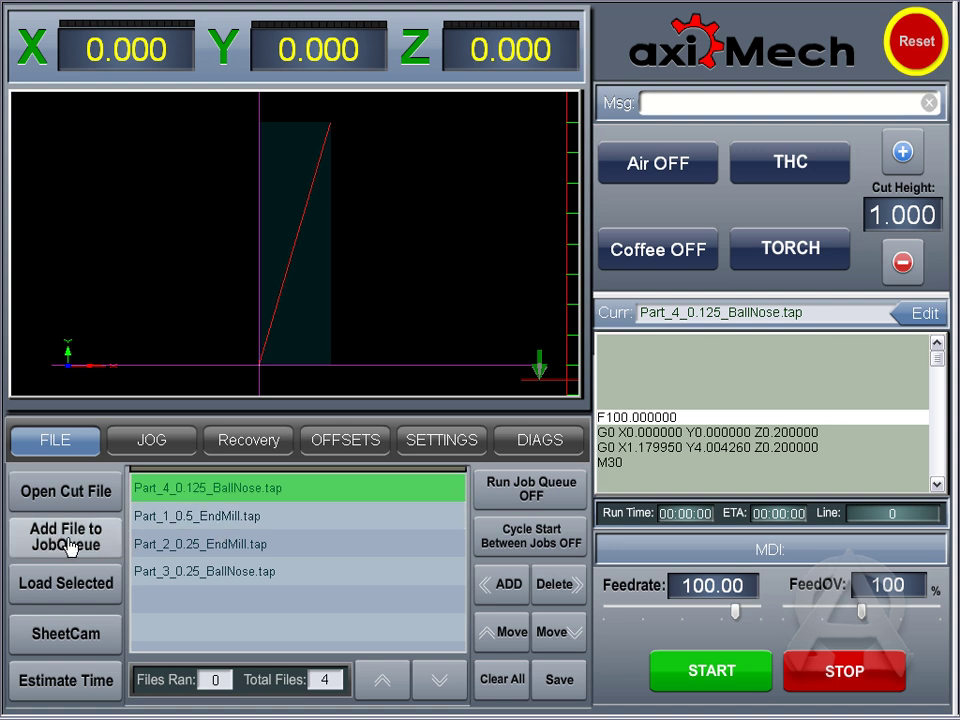
Step: Clear the job queue, add Part_1 through Part_4 .tap files, and reset the watchdog warning
{"action": "left_click", "coordinate": [487, 686]}
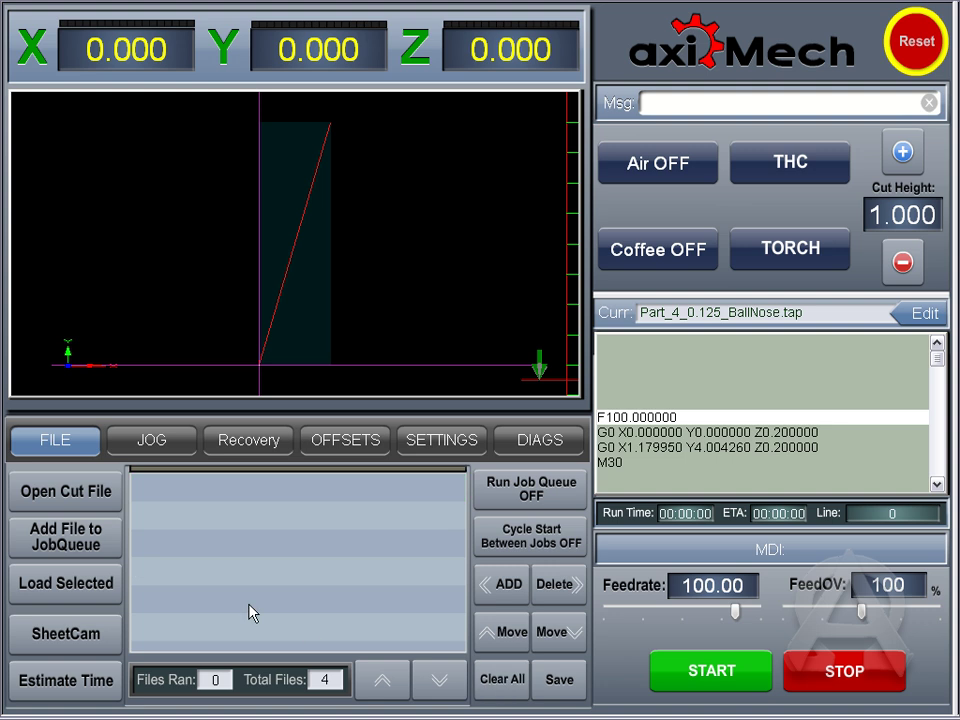
{"action": "left_click", "coordinate": [62, 548]}
{"action": "left_click", "coordinate": [345, 537]}
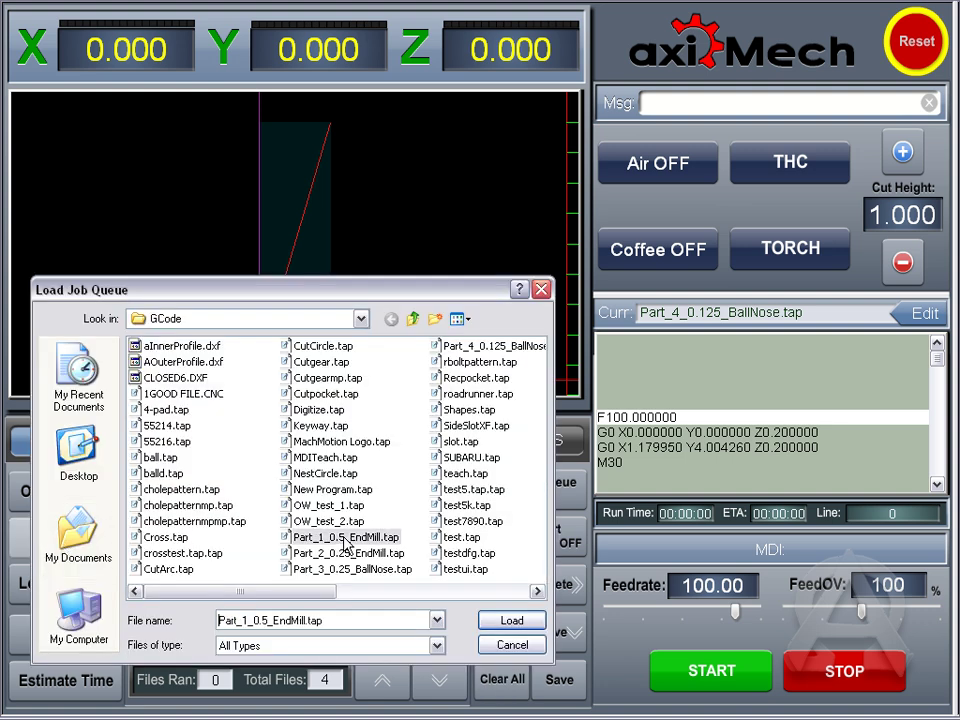
{"action": "left_click", "coordinate": [470, 346], "text": "shift"}
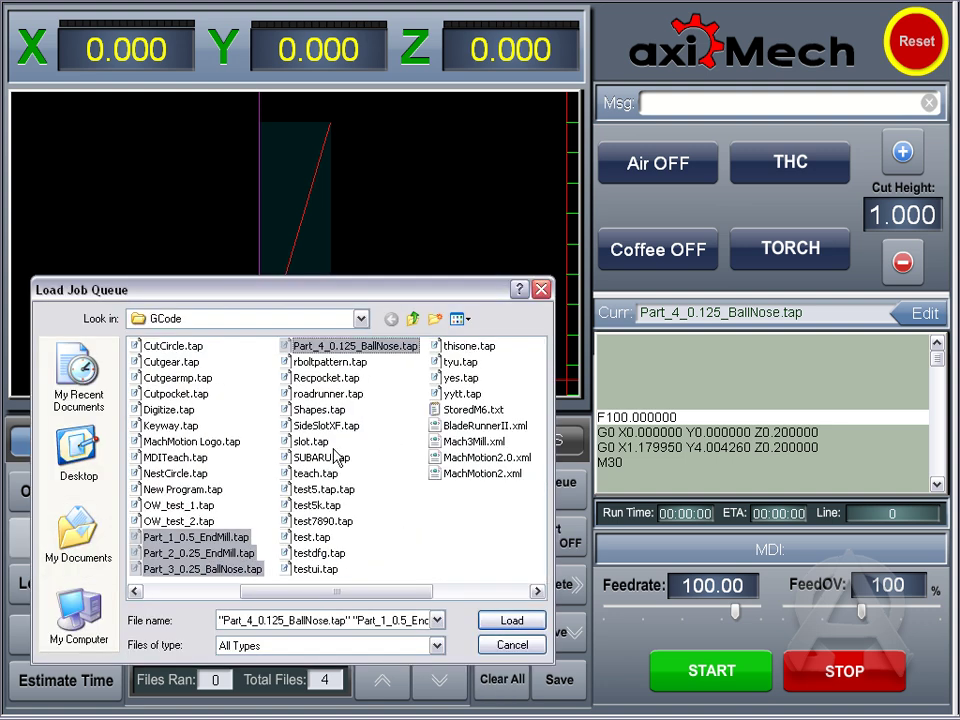
{"action": "left_click", "coordinate": [511, 620]}
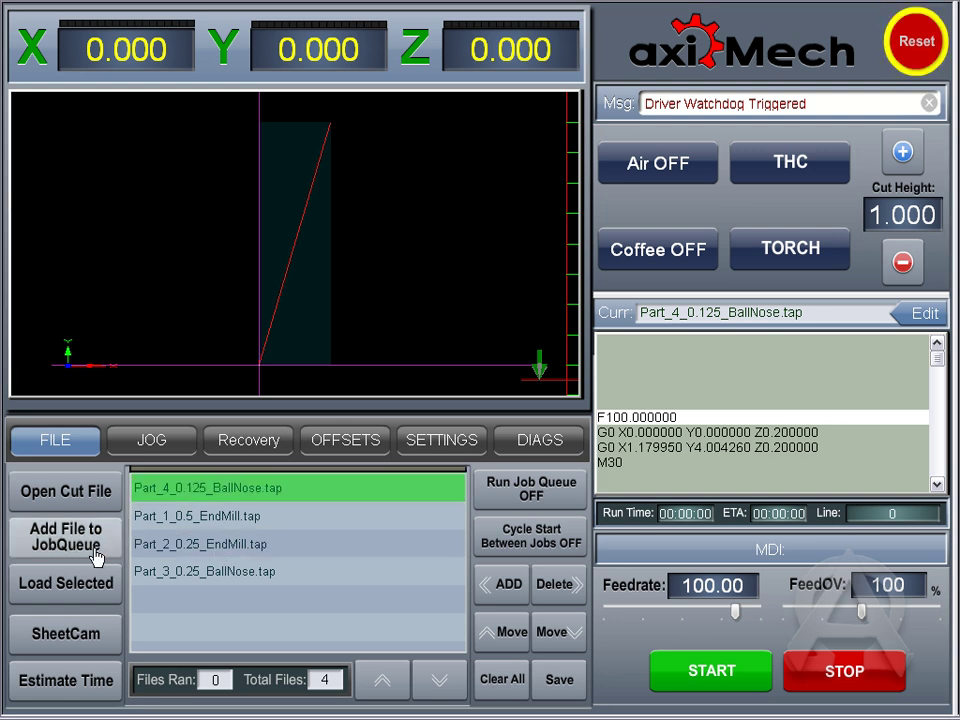
{"action": "left_click", "coordinate": [78, 584]}
{"action": "left_click", "coordinate": [918, 50]}
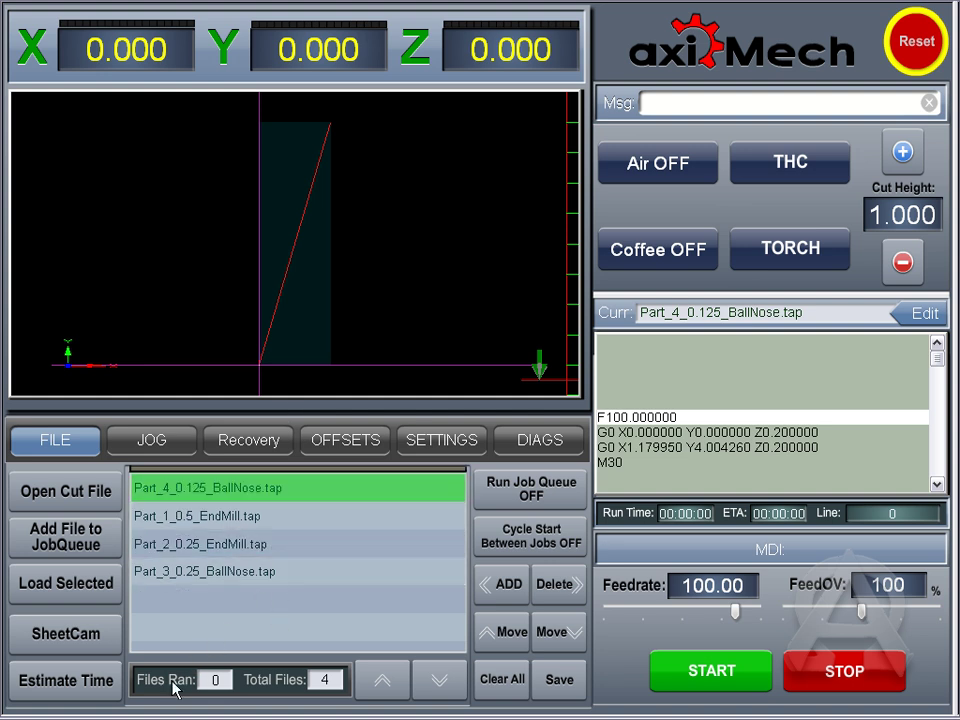
Step: Enable Run Job Queue and move Part_4_0.125_BallNose.tap to the last queue position
{"action": "left_click", "coordinate": [515, 495]}
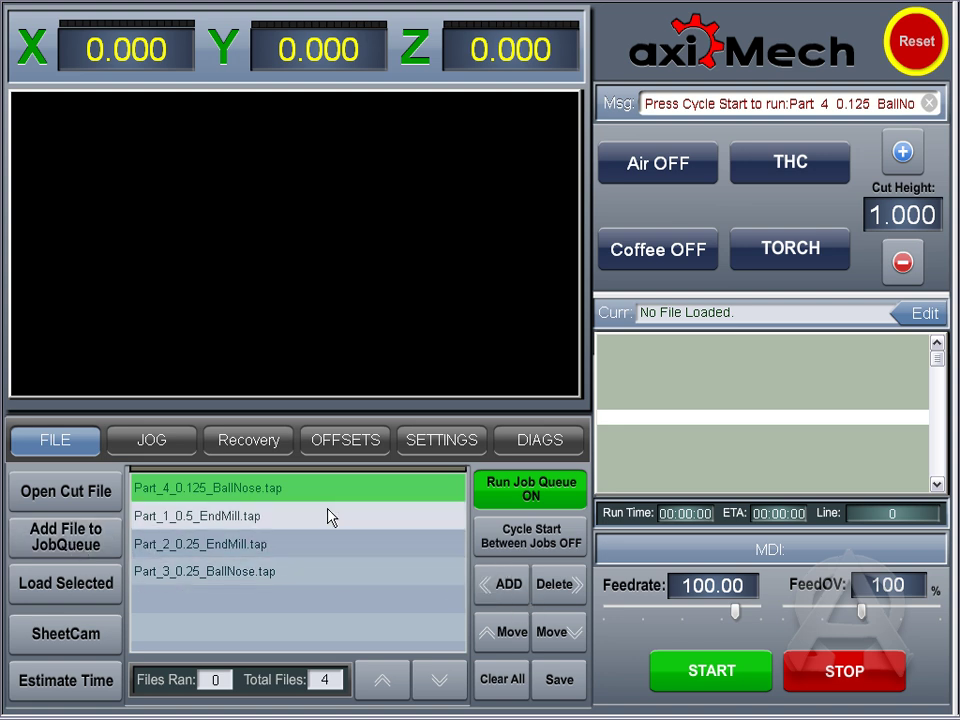
{"action": "left_click", "coordinate": [556, 638]}
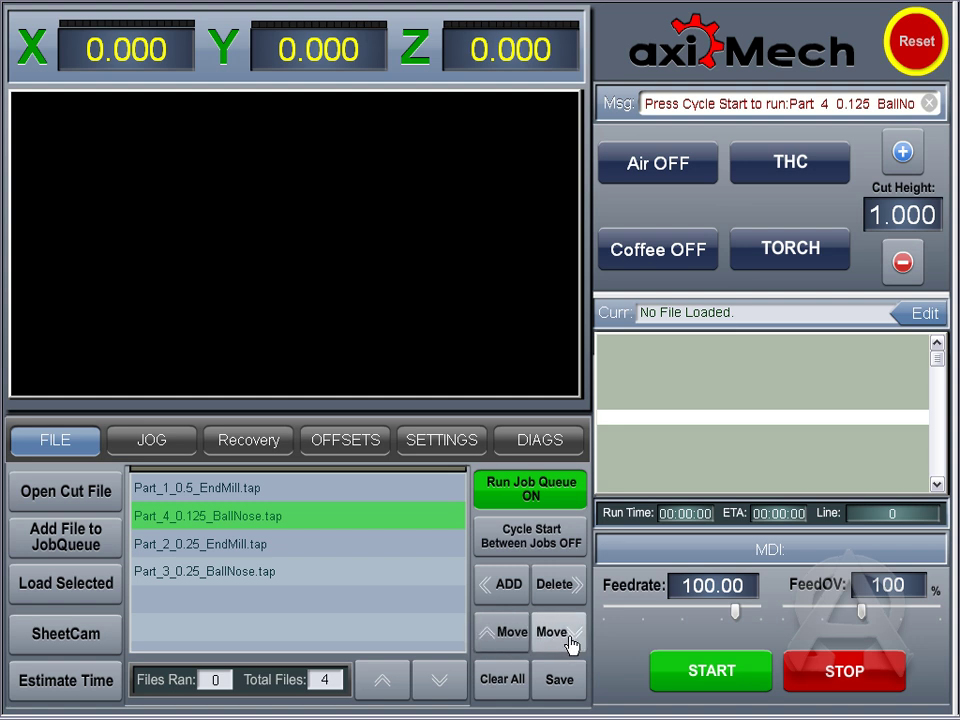
{"action": "left_click", "coordinate": [568, 643]}
{"action": "left_click", "coordinate": [568, 640]}
{"action": "left_click", "coordinate": [420, 490]}
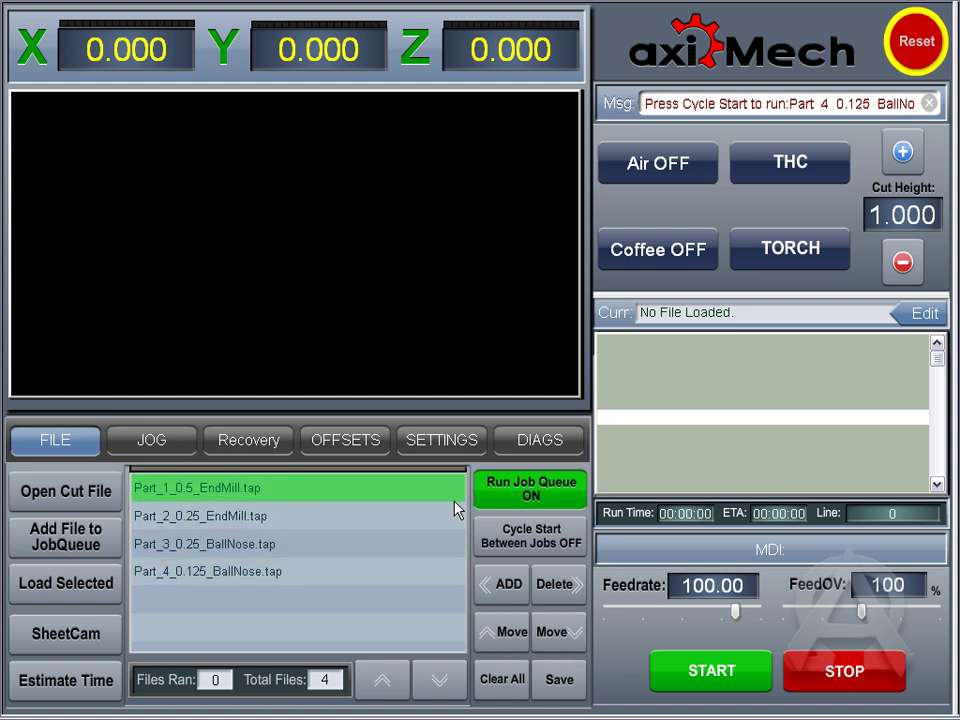
Step: Select Part_1_0.5_EndMill.tap as the first job, re-enable Run Job Queue, and start
{"action": "left_click", "coordinate": [520, 500]}
{"action": "left_click", "coordinate": [373, 478]}
{"action": "left_click", "coordinate": [372, 480]}
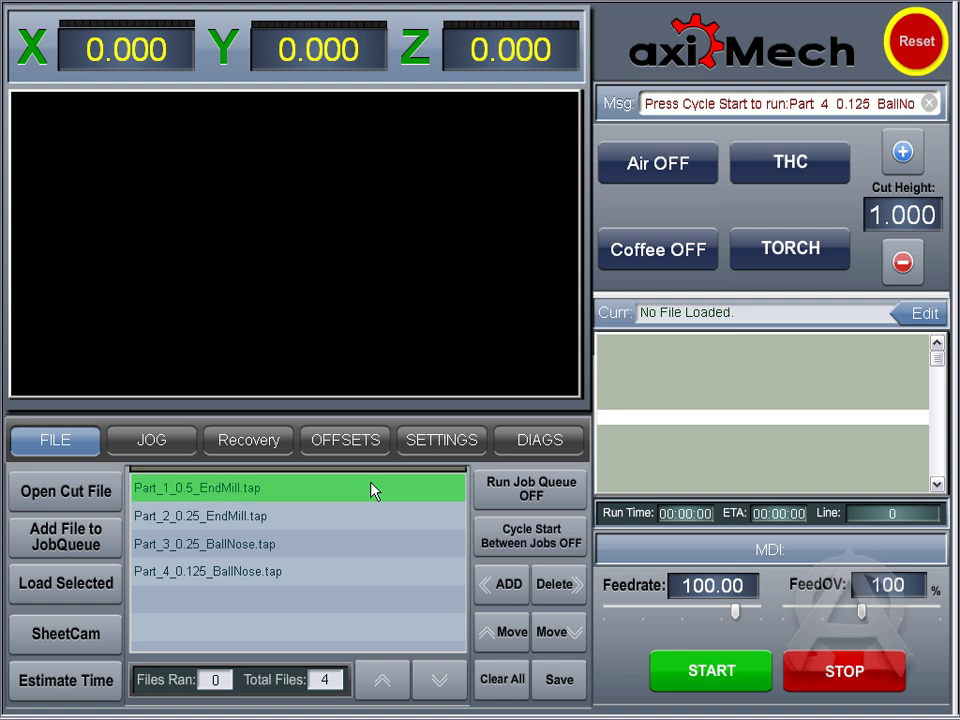
{"action": "left_click", "coordinate": [500, 489]}
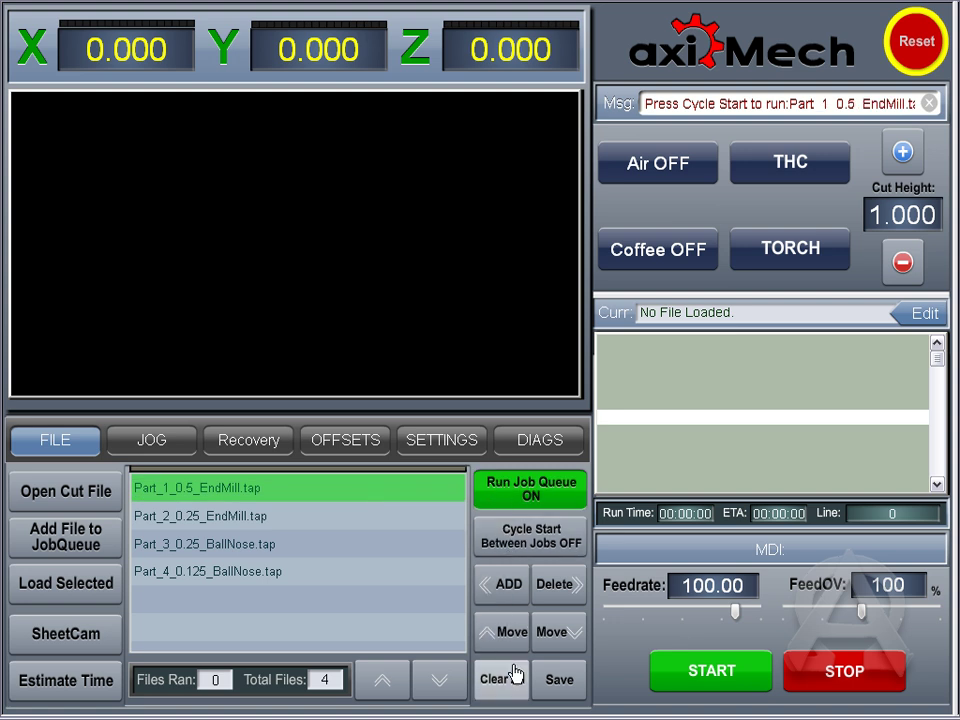
{"action": "left_click", "coordinate": [733, 670]}
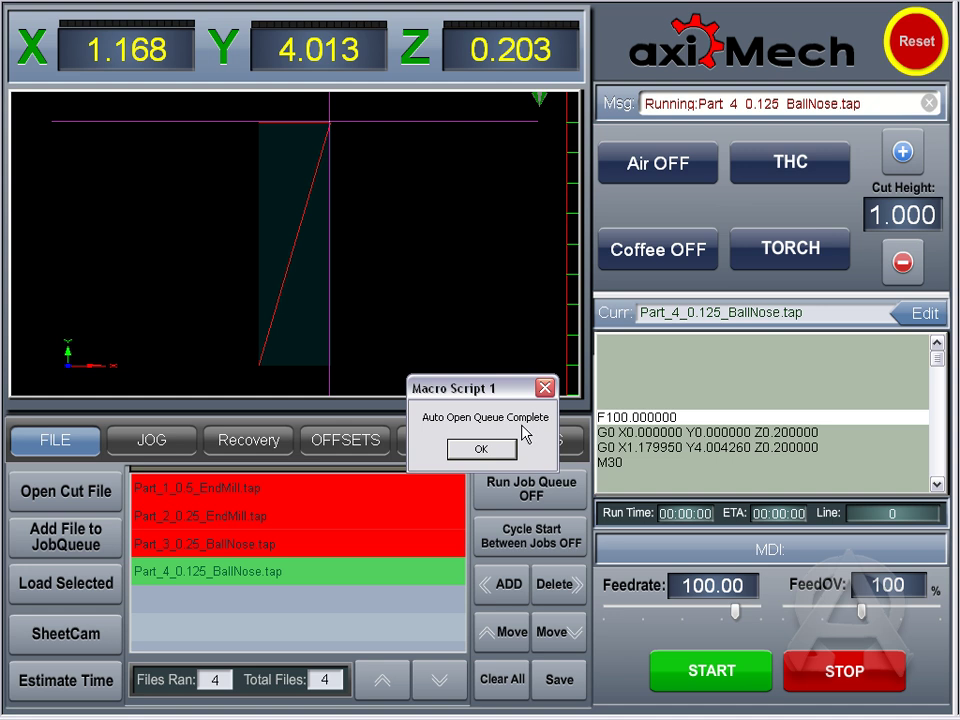
Step: Dismiss the 'Auto Open Queue Complete' message once Files Ran reads 4 of 4
{"action": "left_click", "coordinate": [481, 450]}
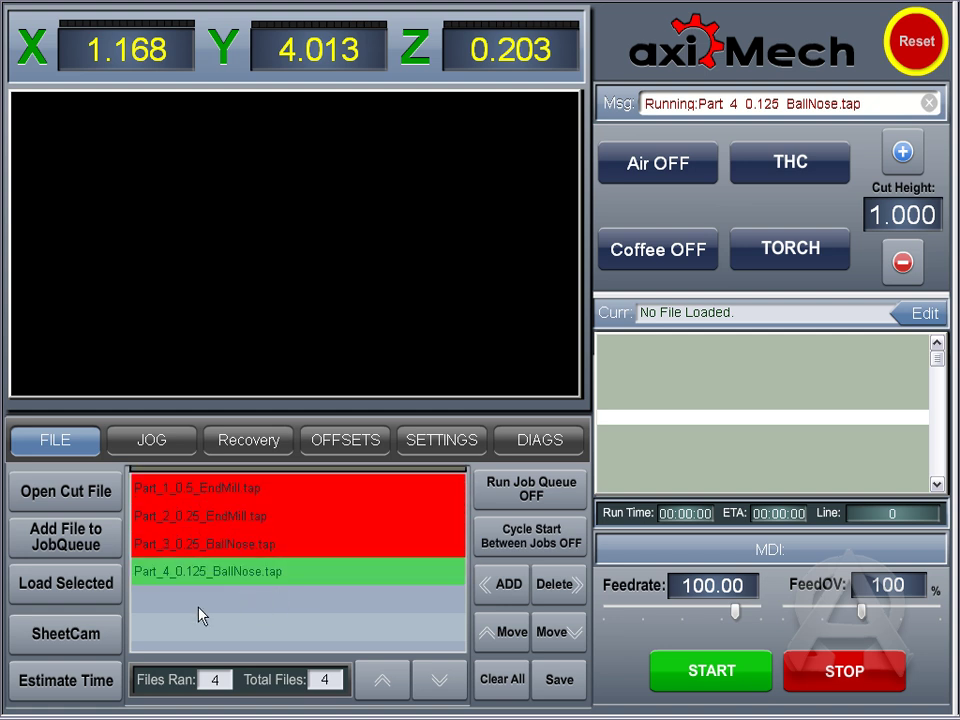
Step: Load Scorpion.tap, estimate its run time of 1:36, and open it in the G-code editor
{"action": "left_click", "coordinate": [68, 495]}
{"action": "double_click", "coordinate": [445, 271]}
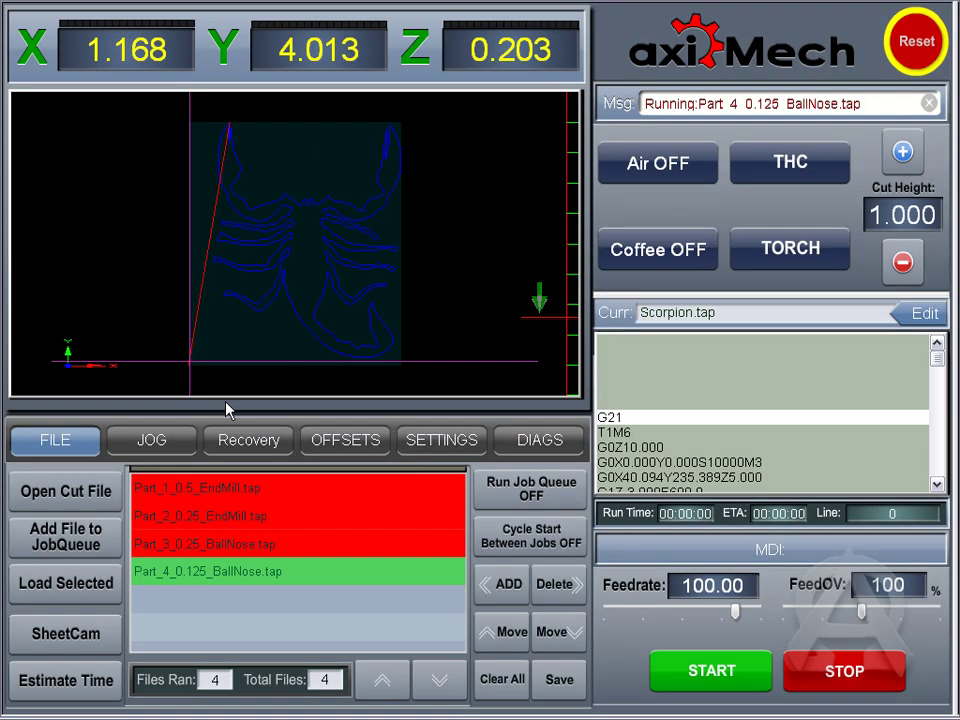
{"action": "left_click", "coordinate": [72, 679]}
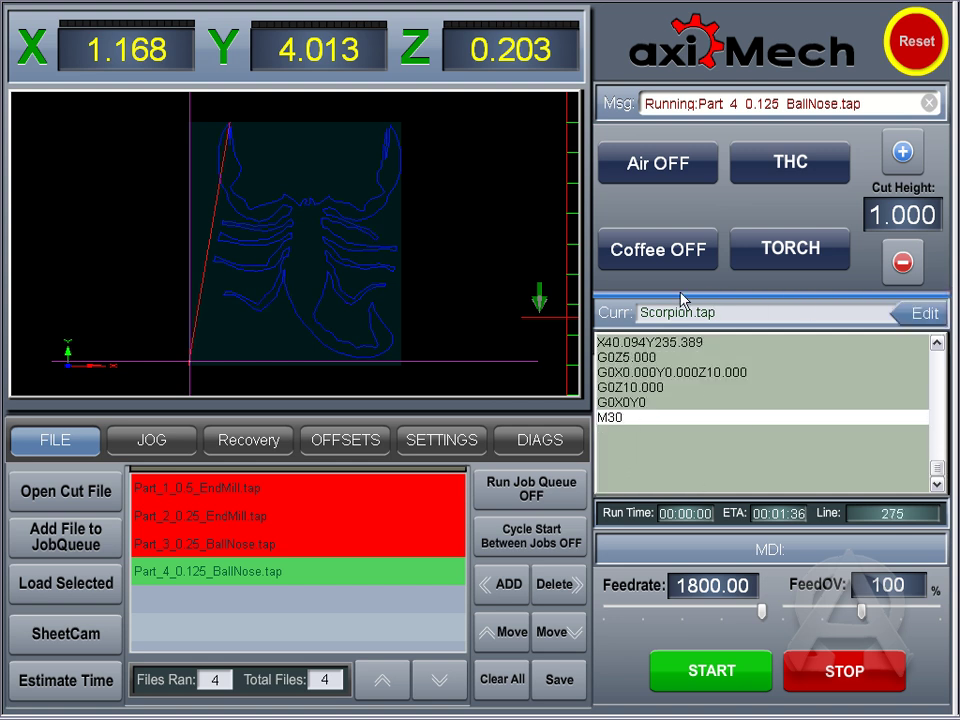
{"action": "left_click_drag", "start_coordinate": [938, 482], "coordinate": [935, 336]}
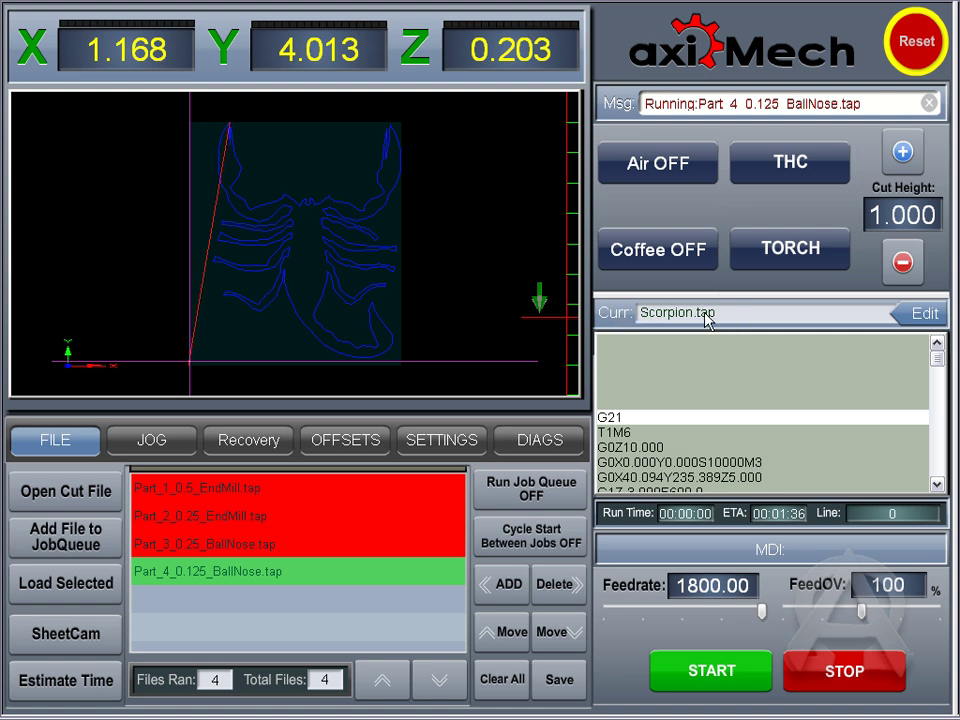
{"action": "left_click", "coordinate": [918, 318]}
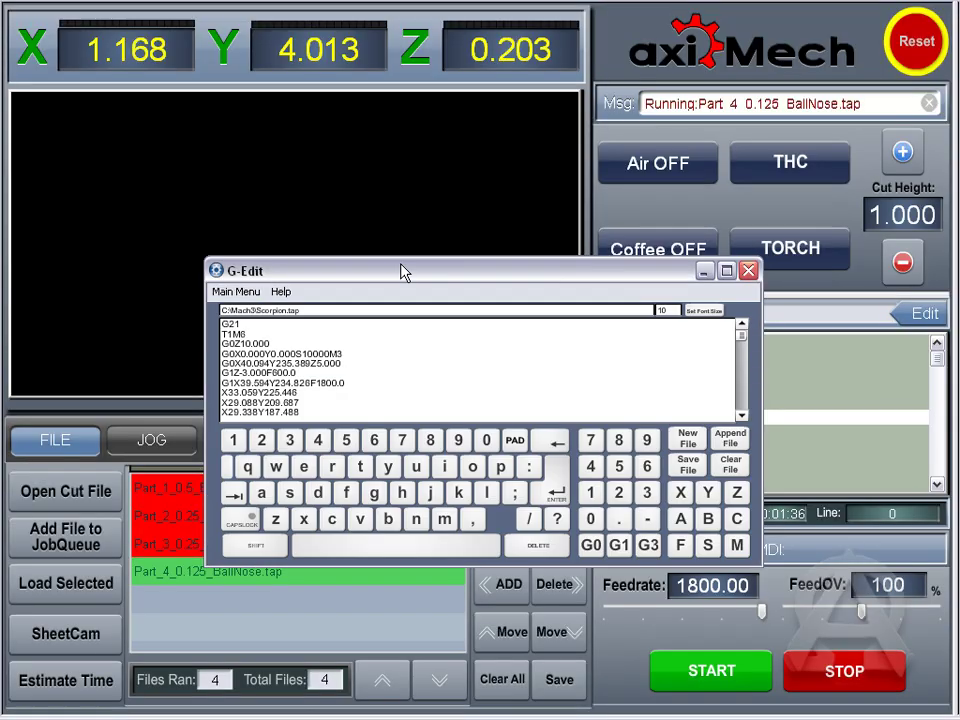
Step: Move G-Edit to the top-left, enlarge it to nearly full screen, then close it
{"action": "left_click_drag", "start_coordinate": [404, 272], "coordinate": [202, 29]}
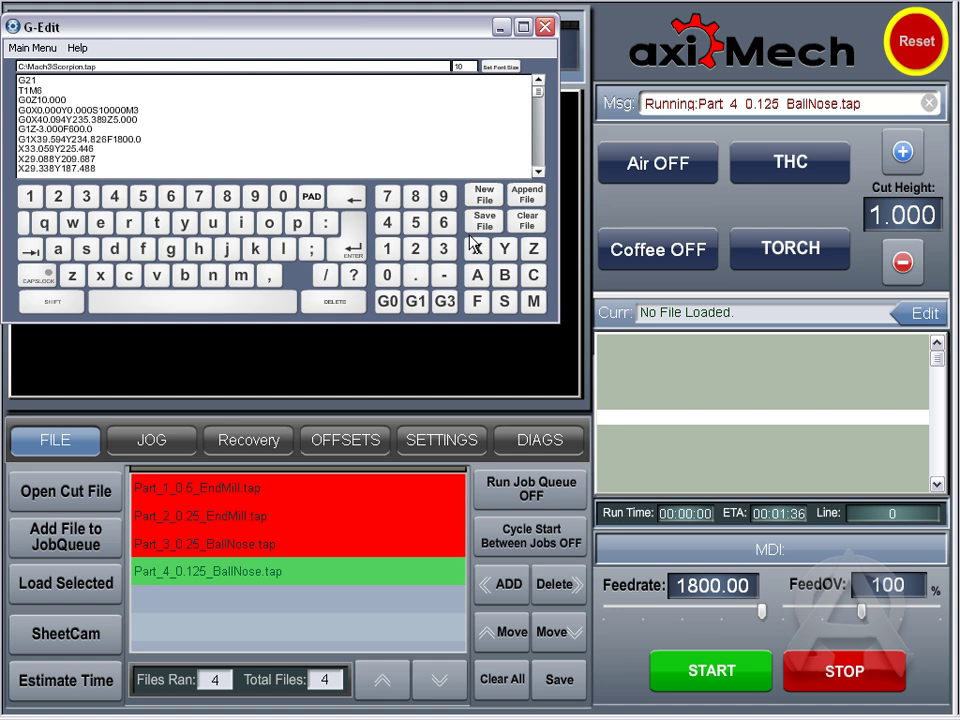
{"action": "left_click_drag", "start_coordinate": [560, 322], "coordinate": [948, 688]}
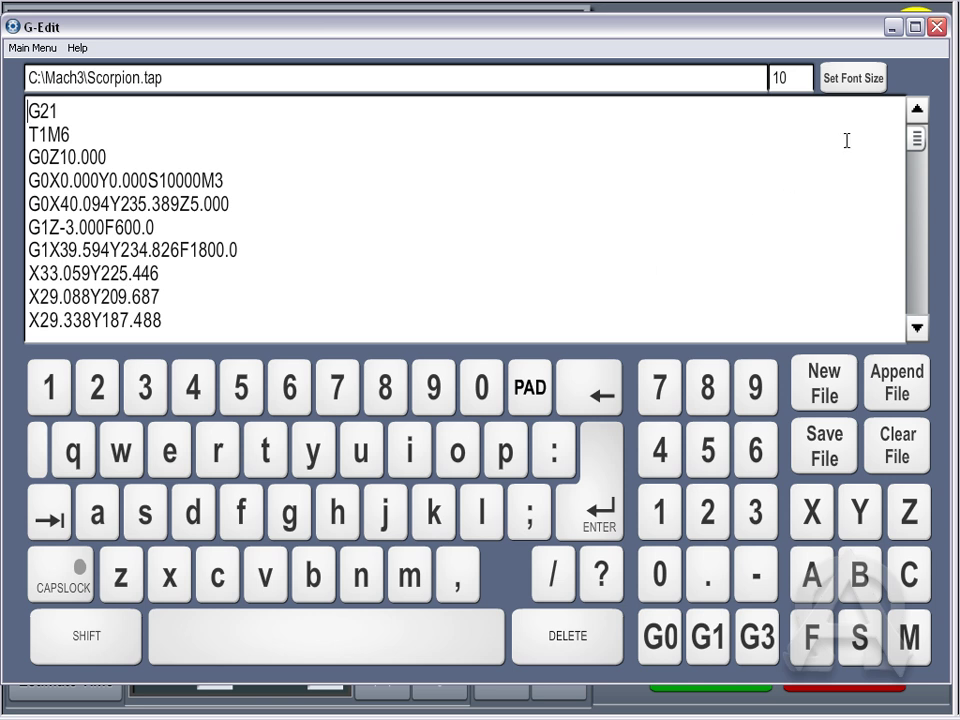
{"action": "left_click", "coordinate": [938, 27]}
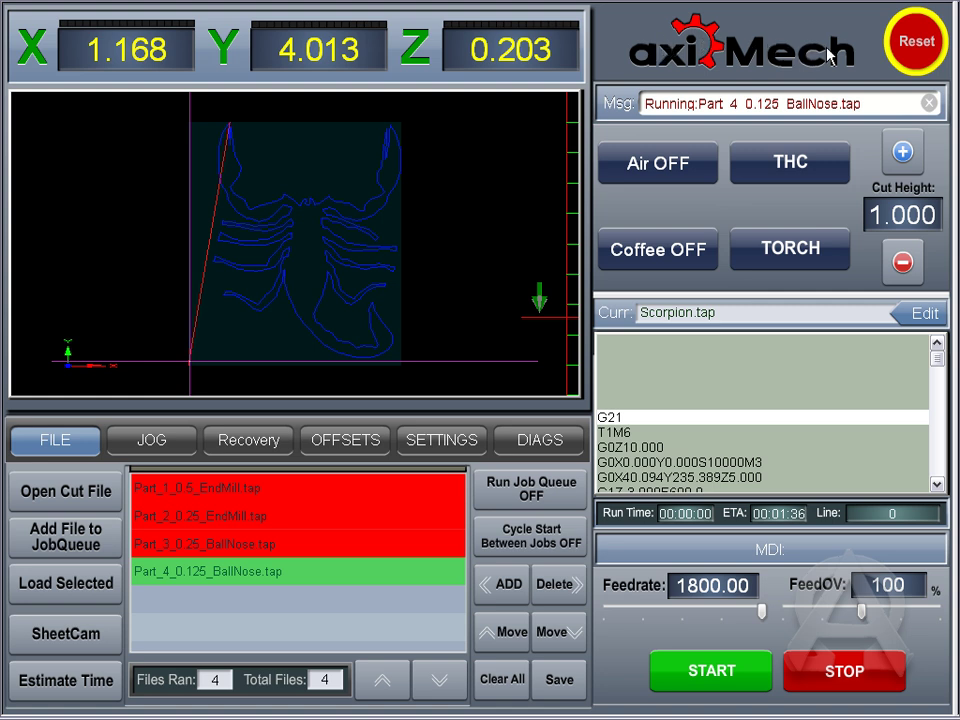
Step: Trigger and clear an E-stop, then switch Air and Coffee outputs on and back off
{"action": "left_click", "coordinate": [915, 45]}
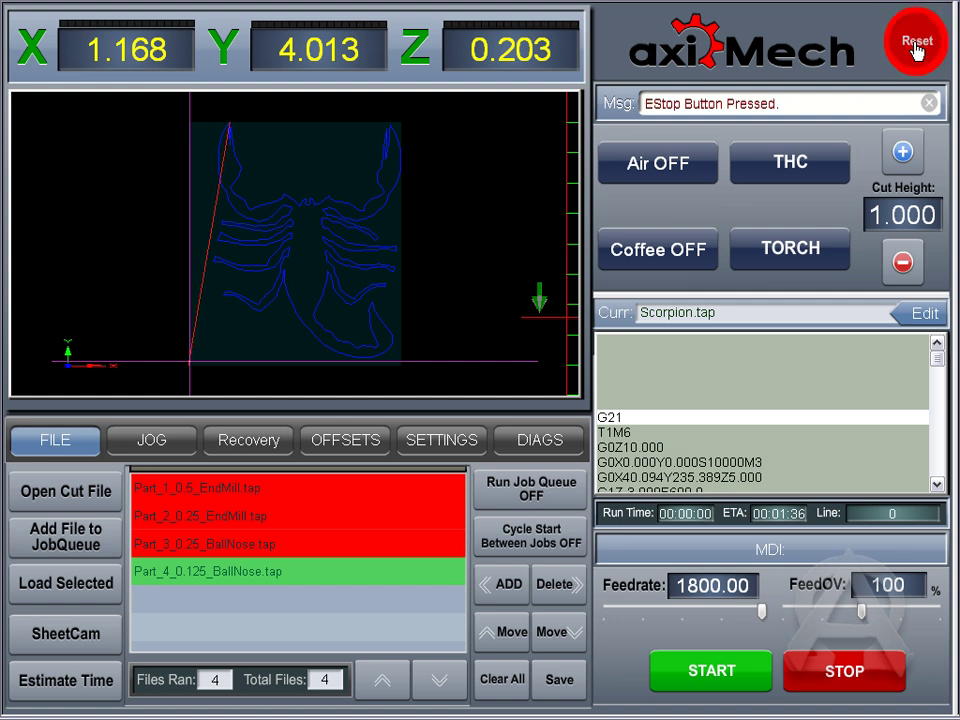
{"action": "left_click", "coordinate": [915, 45]}
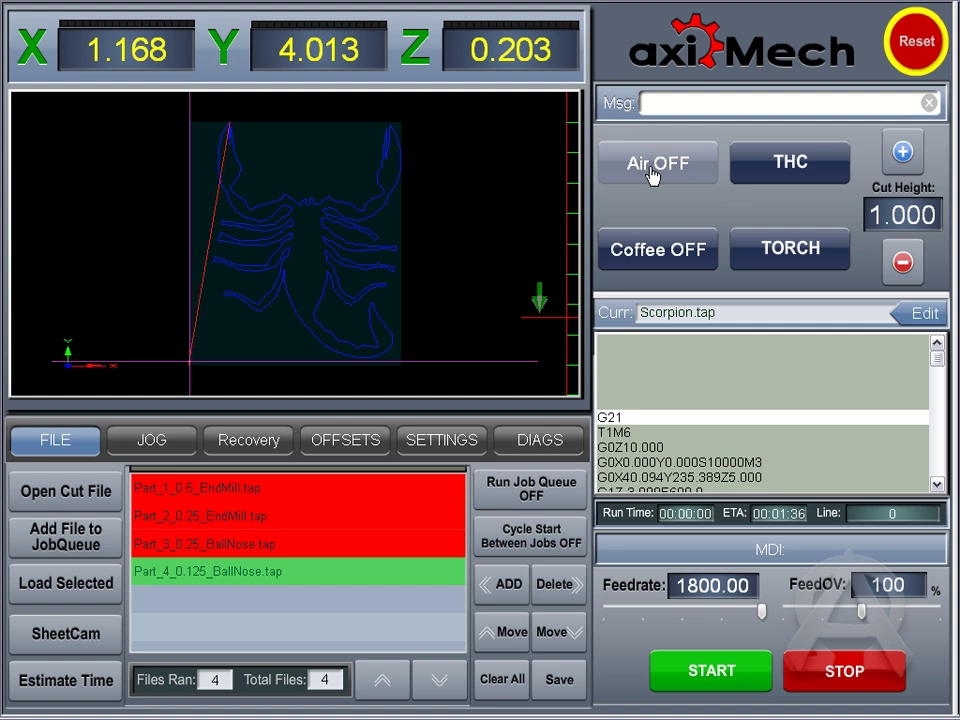
{"action": "left_click", "coordinate": [654, 178]}
{"action": "left_click", "coordinate": [654, 178]}
{"action": "left_click", "coordinate": [670, 254]}
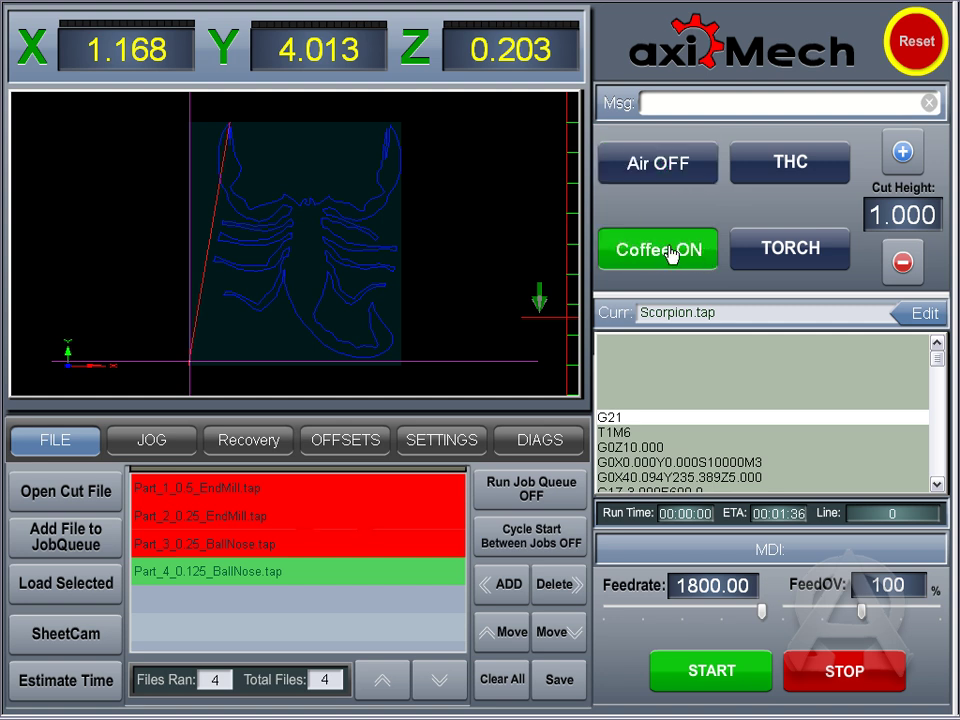
{"action": "left_click", "coordinate": [681, 251]}
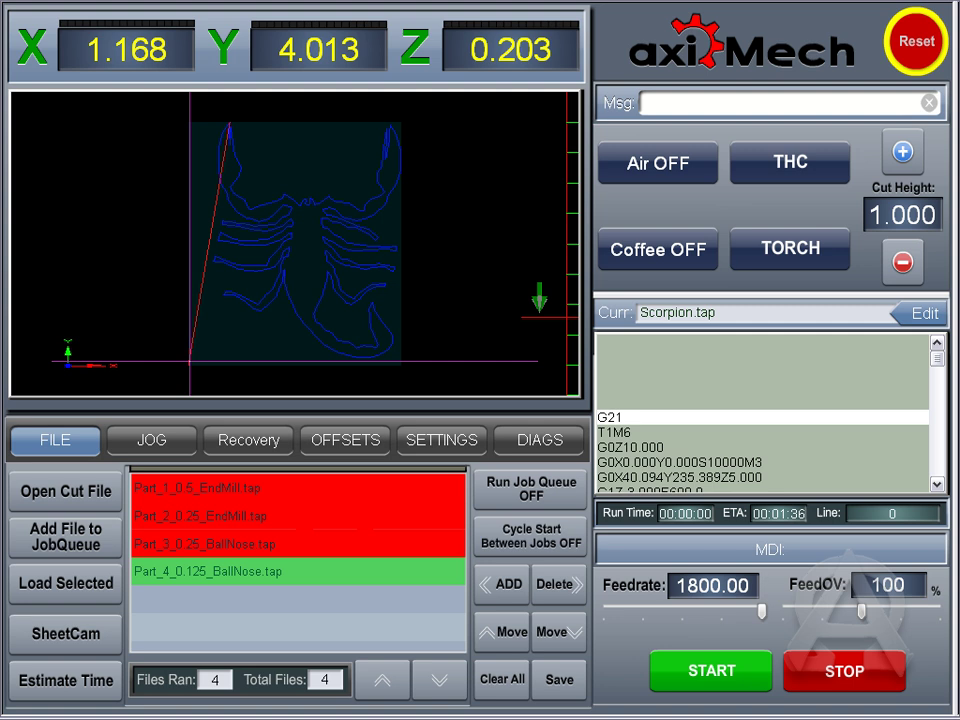
{"action": "key", "text": "alt+Tab"}
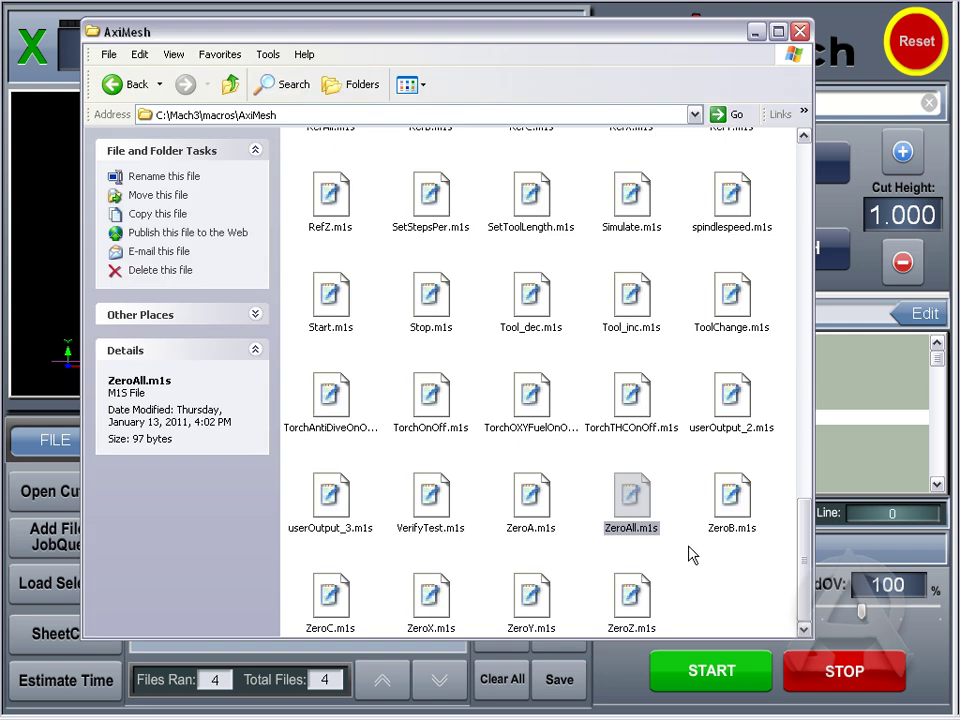
Step: Insert 'Con' before 'Air OFF' in userOutput_2.m1s and save it in WordPad
{"action": "left_click", "coordinate": [685, 472]}
{"action": "double_click", "coordinate": [736, 416]}
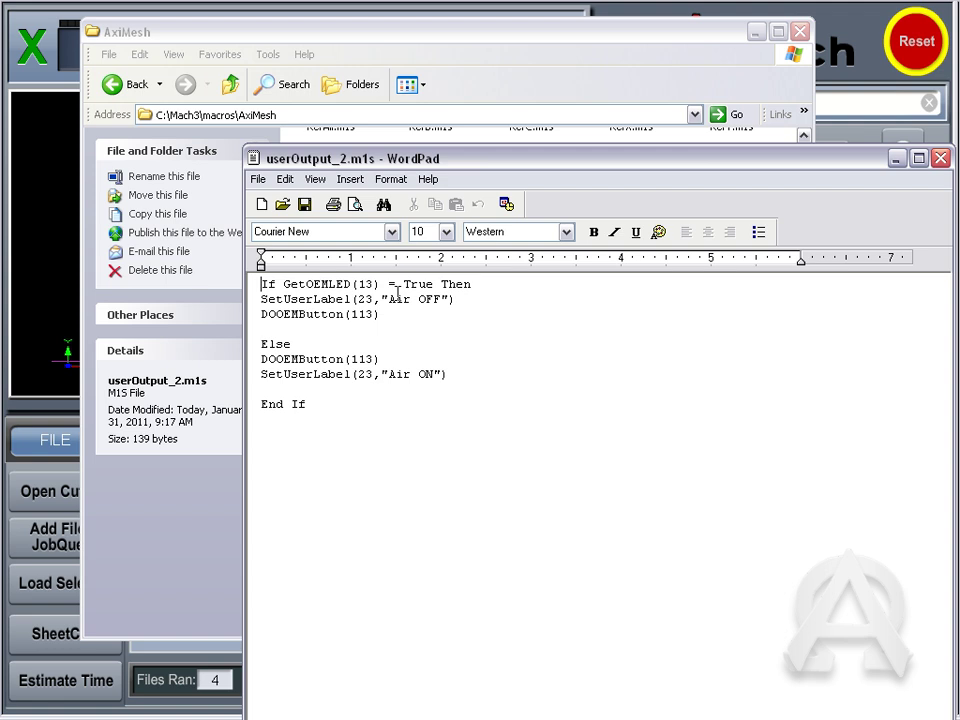
{"action": "left_click", "coordinate": [755, 32]}
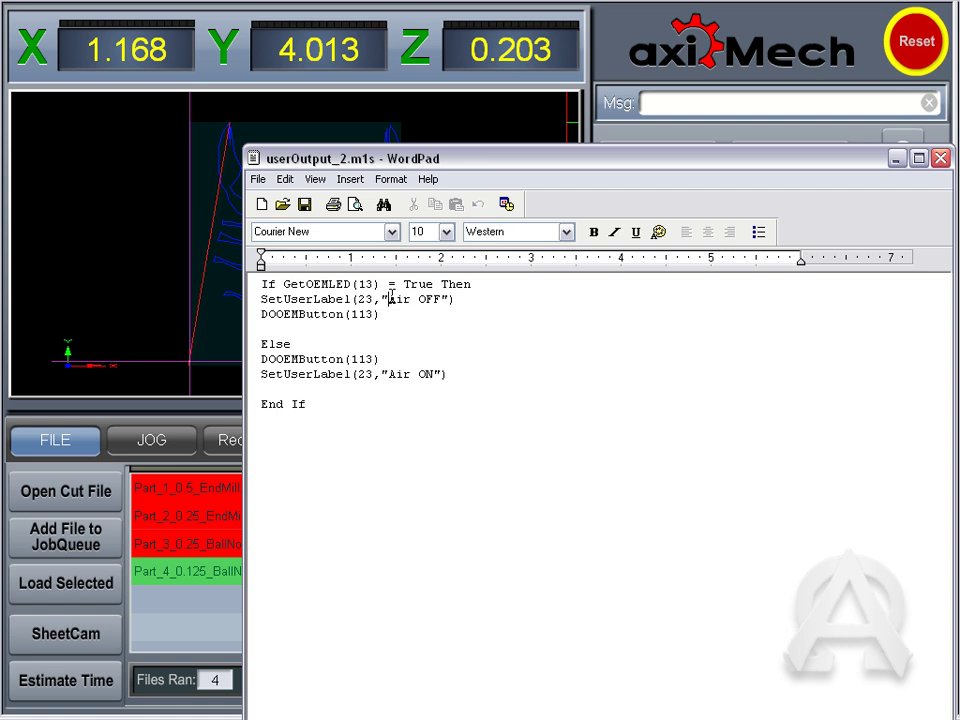
{"action": "type", "text": "Con"}
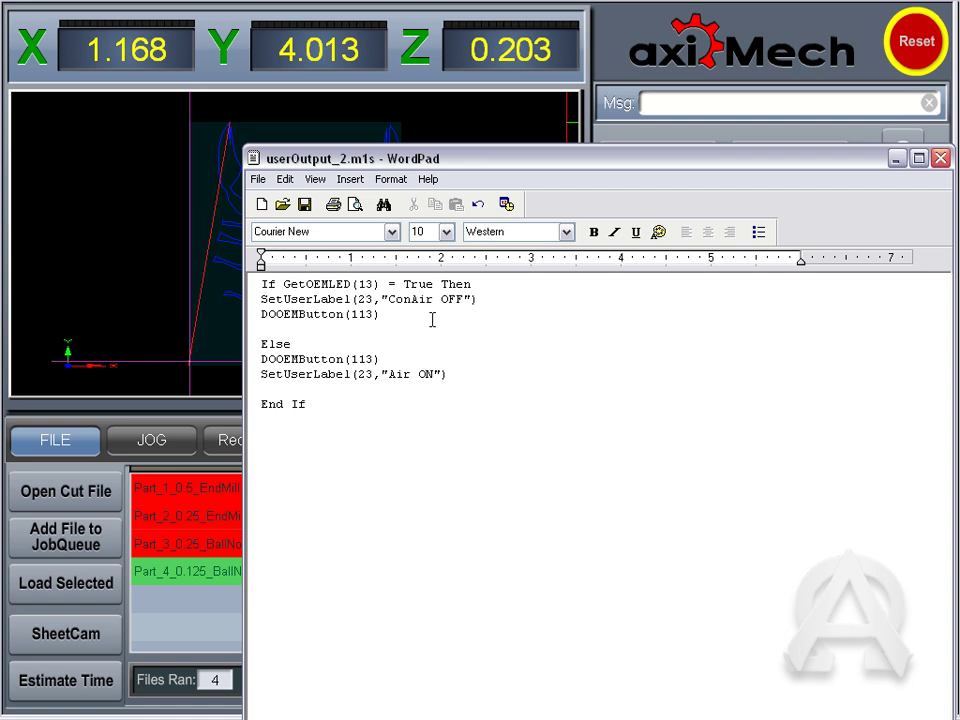
{"action": "left_click", "coordinate": [257, 179]}
{"action": "left_click", "coordinate": [296, 237]}
Step: Back in axiMech, test the Air button so it shows ConAir OFF
{"action": "left_click_drag", "start_coordinate": [574, 155], "coordinate": [470, 500]}
{"action": "left_click", "coordinate": [748, 225]}
{"action": "left_click", "coordinate": [656, 178]}
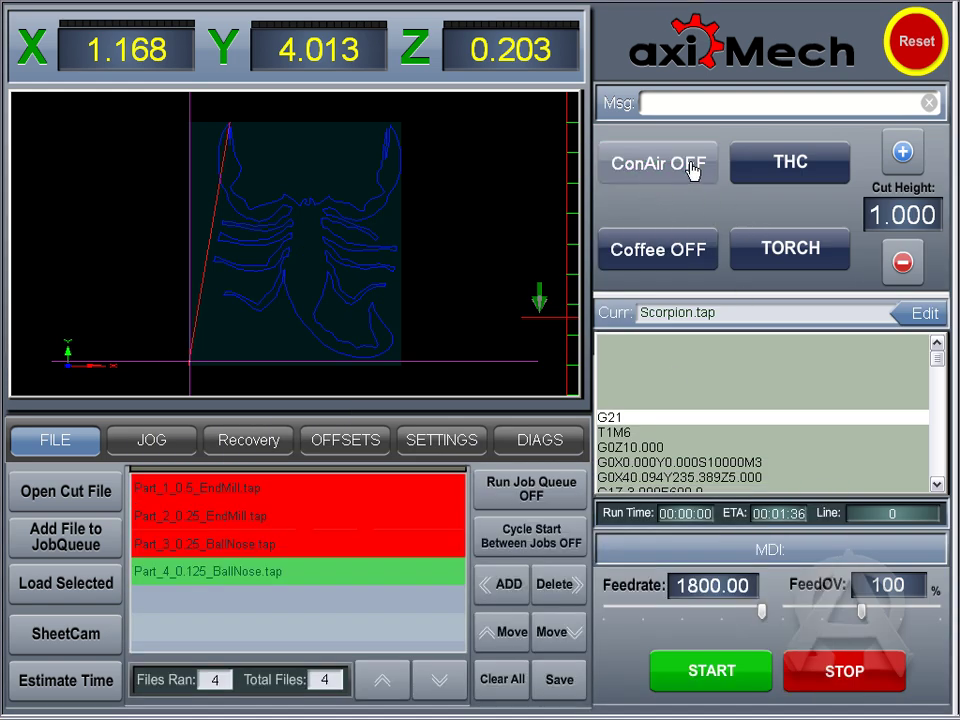
Step: Revert the macro's off label from 'ConAir OFF' to 'Air OFF', save it, and close WordPad
{"action": "left_click", "coordinate": [656, 171]}
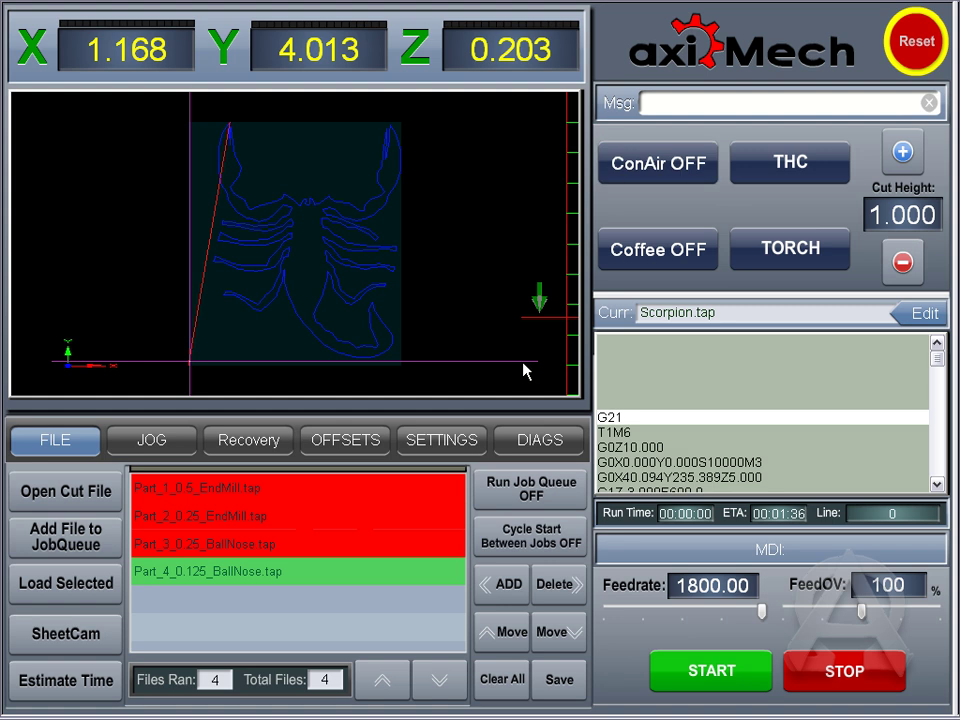
{"action": "key", "text": "alt+Tab"}
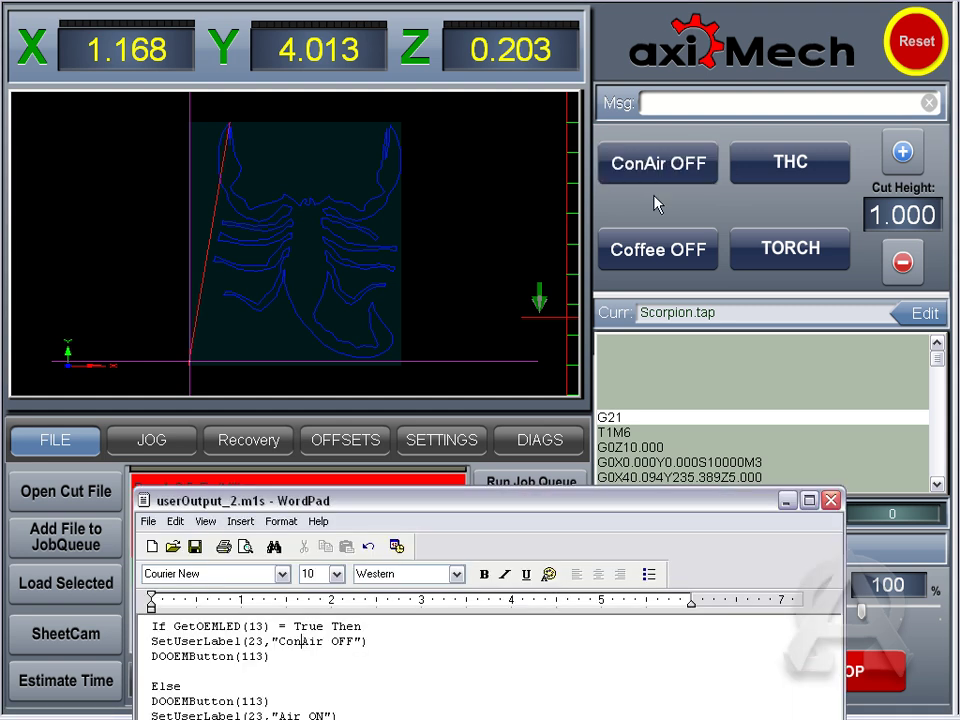
{"action": "key", "text": "BackSpace"}
{"action": "key", "text": "BackSpace"}
{"action": "key", "text": "BackSpace"}
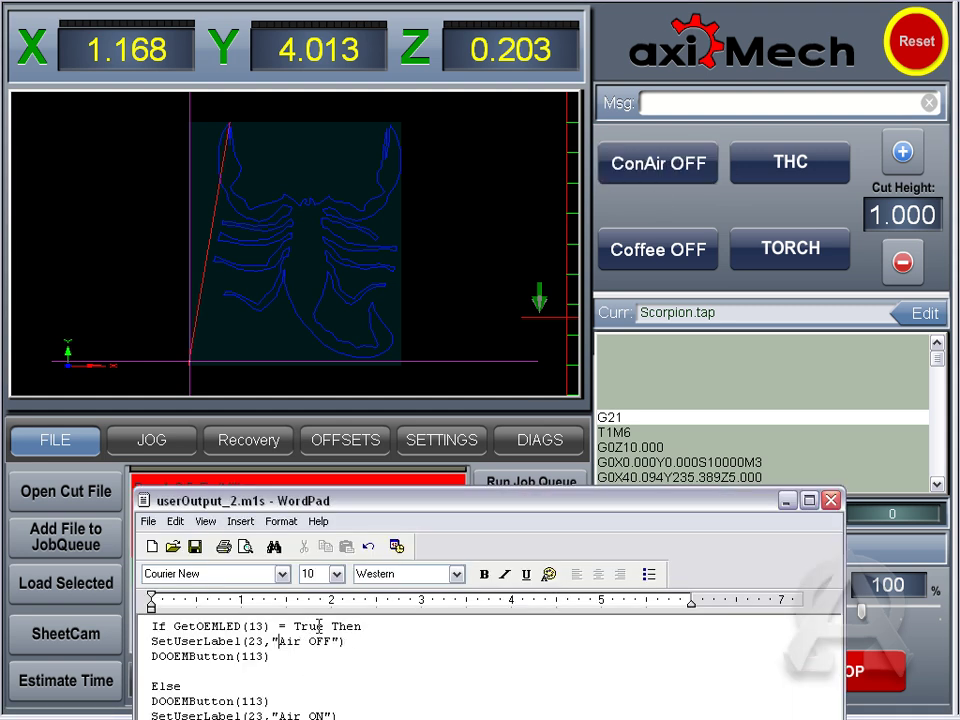
{"action": "left_click", "coordinate": [148, 521]}
{"action": "left_click", "coordinate": [165, 573]}
{"action": "left_click", "coordinate": [831, 500]}
Step: Test the outputs by switching Coffee on and off, then Air off
{"action": "left_click", "coordinate": [676, 252]}
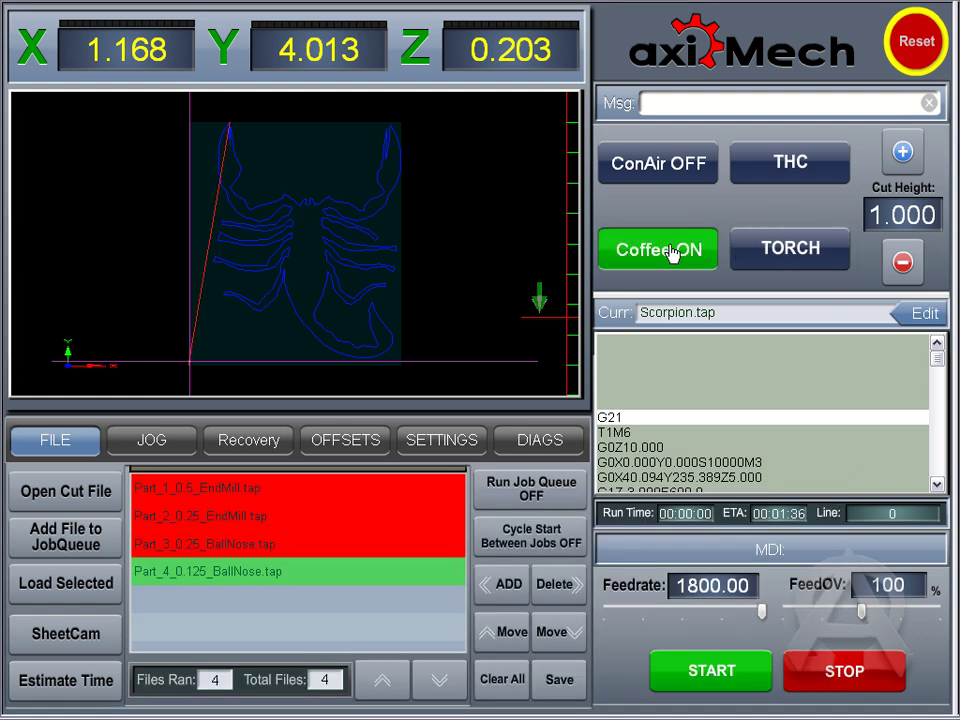
{"action": "left_click", "coordinate": [697, 172]}
{"action": "left_click", "coordinate": [671, 167]}
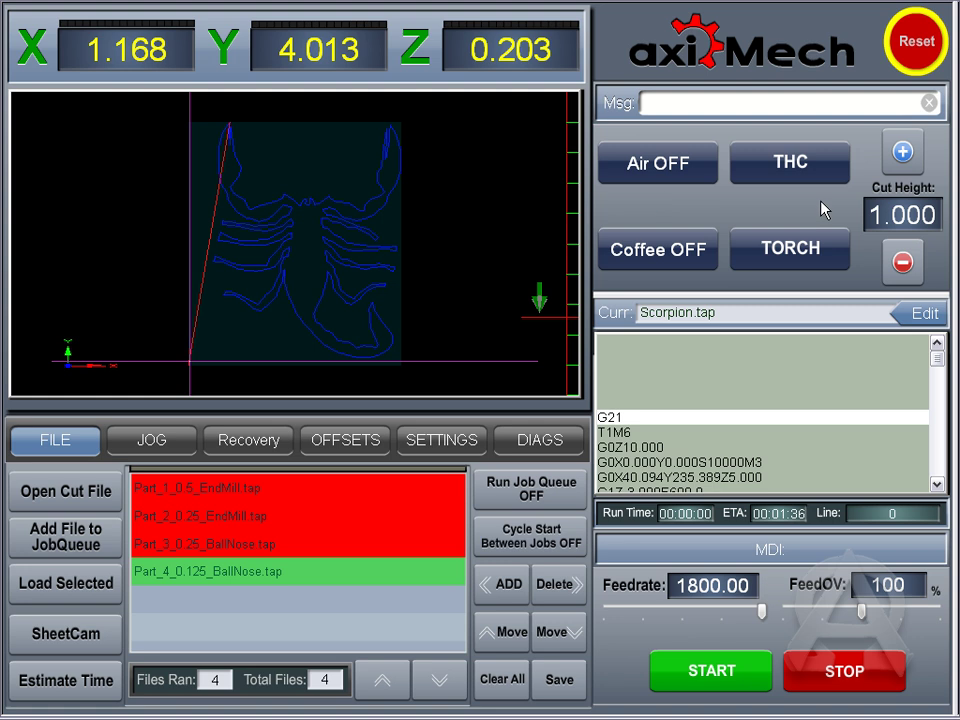
Step: Switch the torch on and off, then torch height control on and off
{"action": "left_click", "coordinate": [810, 250]}
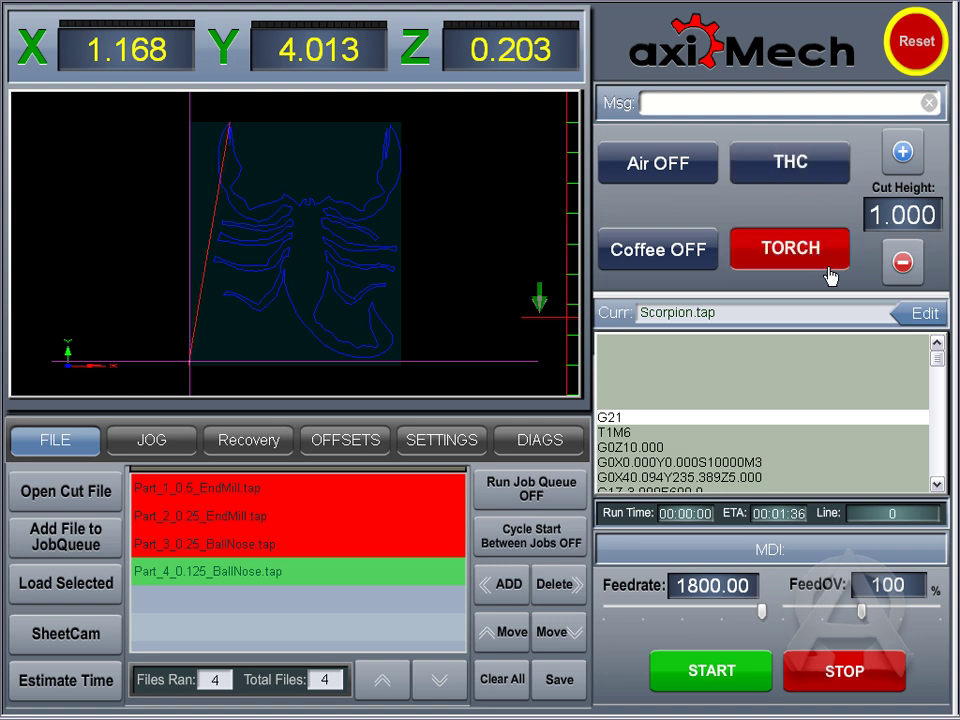
{"action": "left_click", "coordinate": [754, 258]}
{"action": "left_click", "coordinate": [790, 163]}
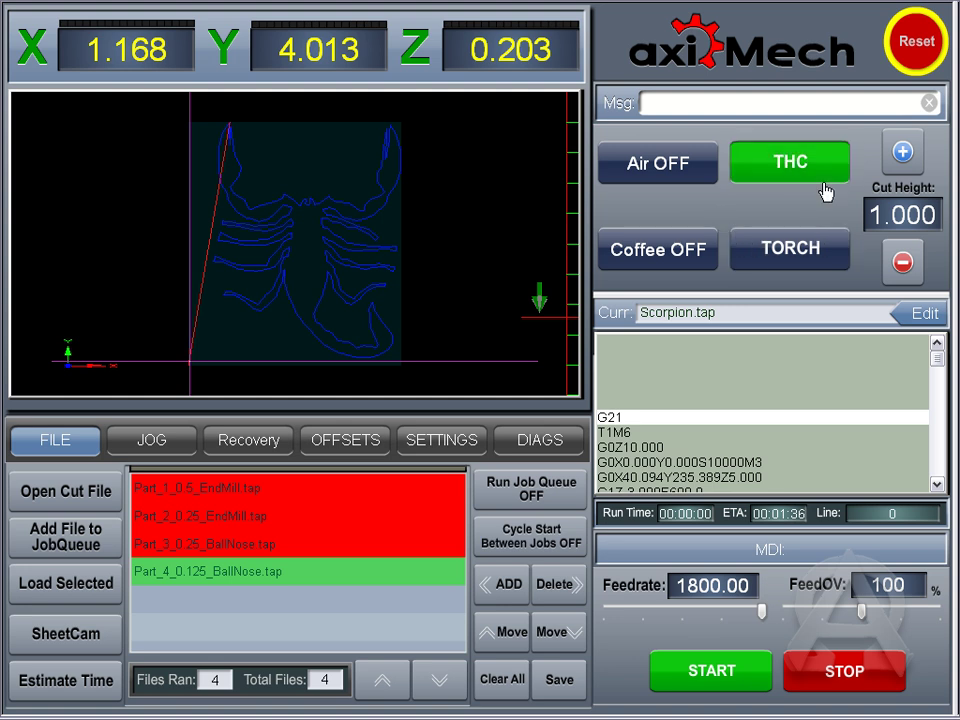
{"action": "left_click", "coordinate": [822, 170]}
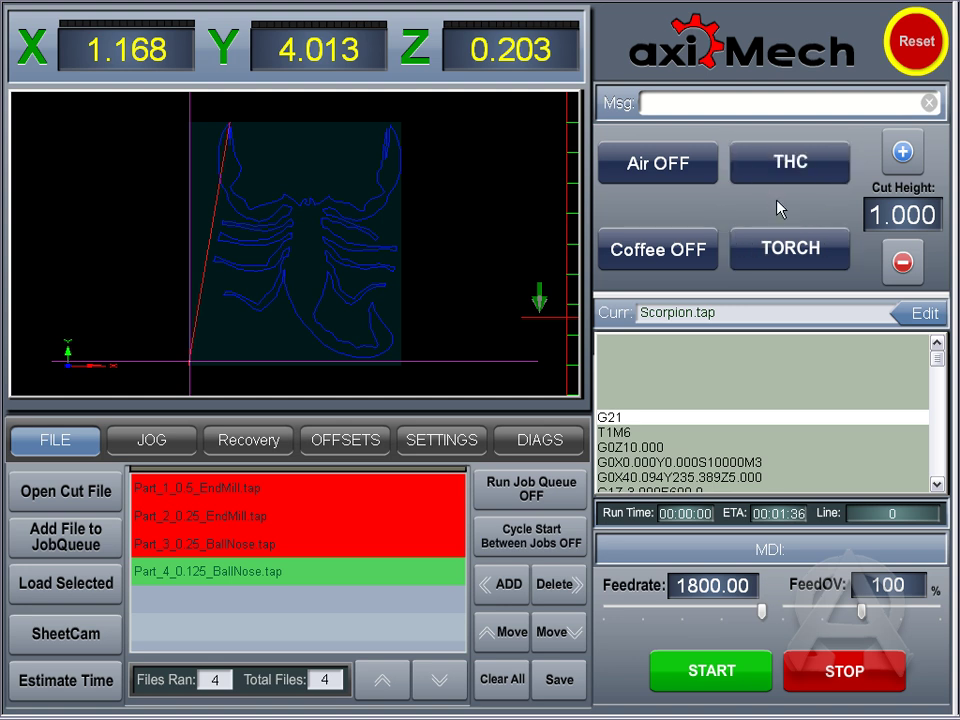
Step: Raise the cut height to 2.000, then lower it to 0.000
{"action": "left_click", "coordinate": [903, 152]}
{"action": "left_click", "coordinate": [902, 261]}
{"action": "left_click", "coordinate": [902, 261]}
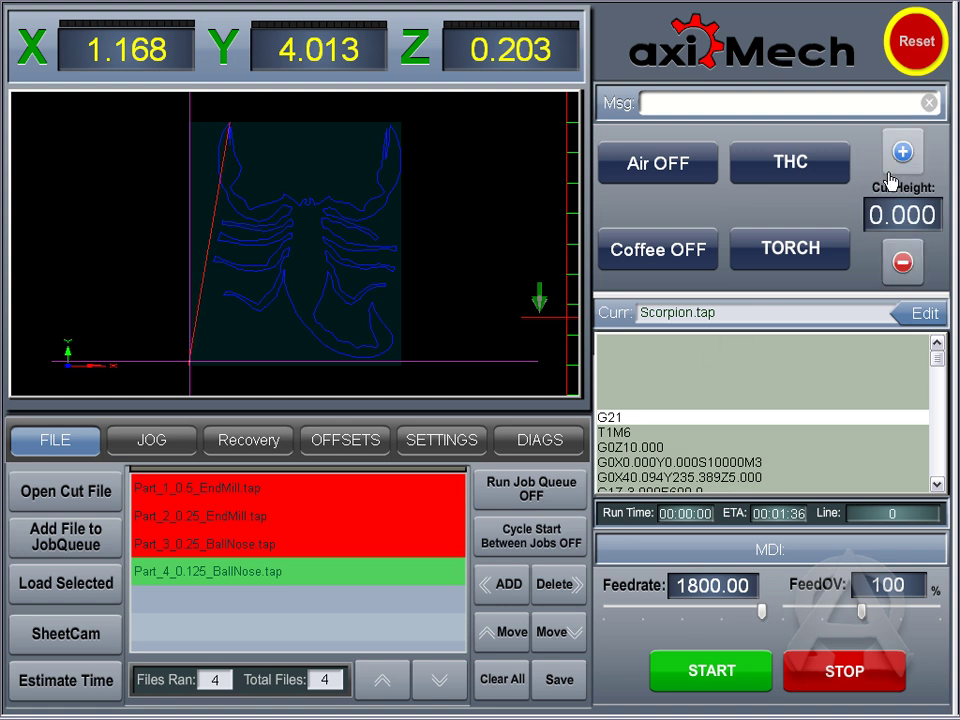
{"action": "left_click", "coordinate": [899, 215]}
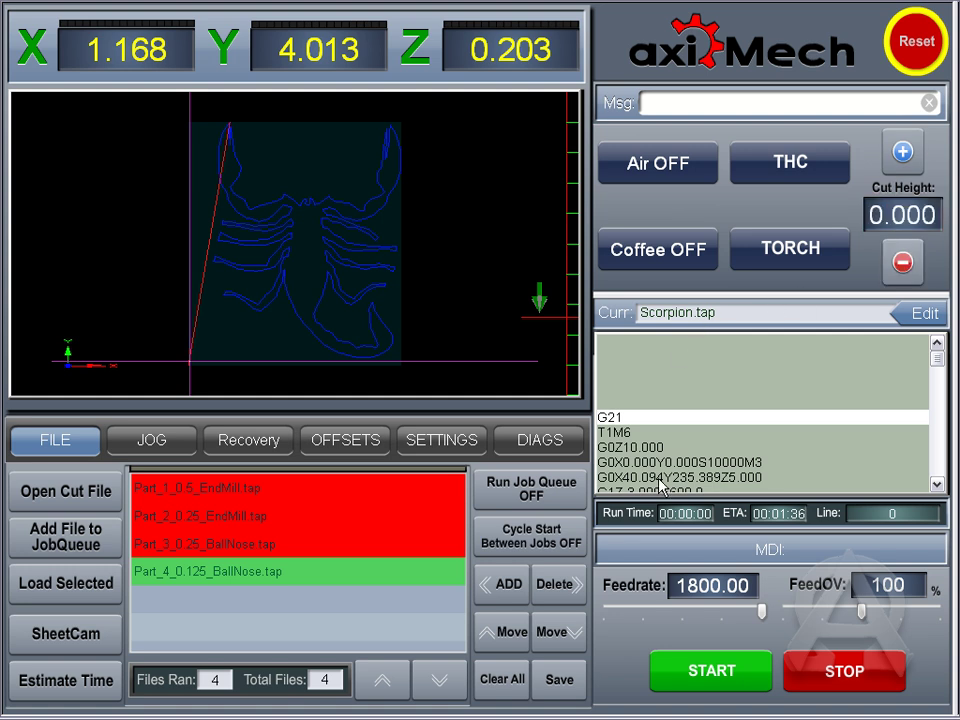
{"action": "scroll", "coordinate": [716, 430], "scroll_direction": "down", "scroll_amount": 3}
{"action": "scroll", "coordinate": [722, 424], "scroll_direction": "up", "scroll_amount": 4}
Step: Enter and send G0X1.2 on the MDI keypad, then close the keypad
{"action": "left_click", "coordinate": [752, 552]}
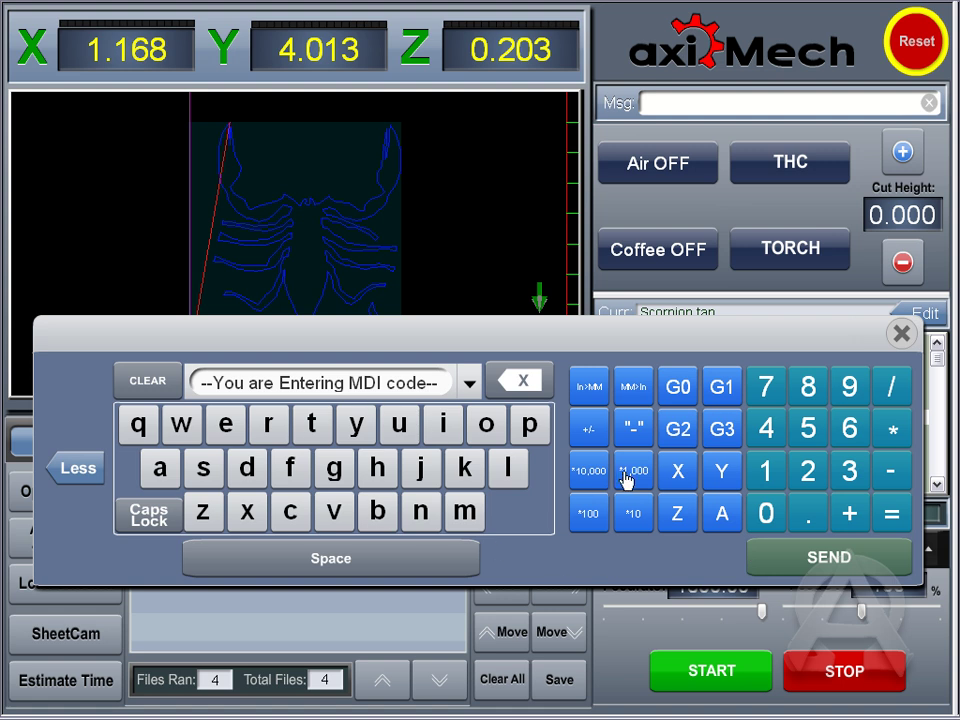
{"action": "left_click", "coordinate": [689, 389]}
{"action": "left_click", "coordinate": [679, 471]}
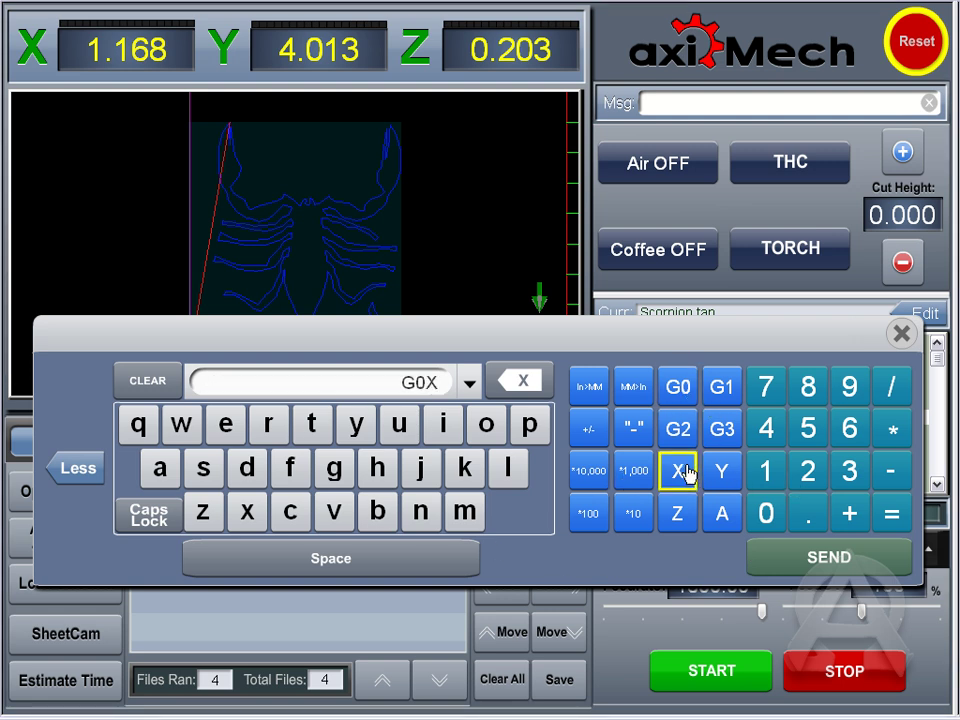
{"action": "left_click", "coordinate": [766, 470]}
{"action": "left_click", "coordinate": [805, 513]}
{"action": "left_click", "coordinate": [812, 474]}
{"action": "left_click", "coordinate": [846, 562]}
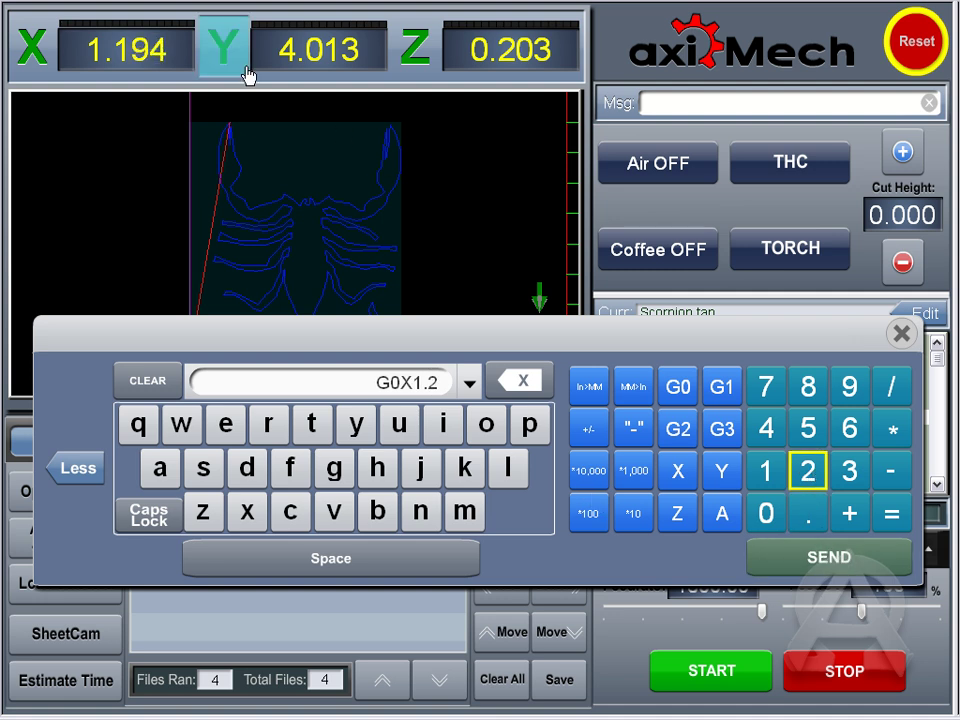
{"action": "left_click", "coordinate": [903, 336]}
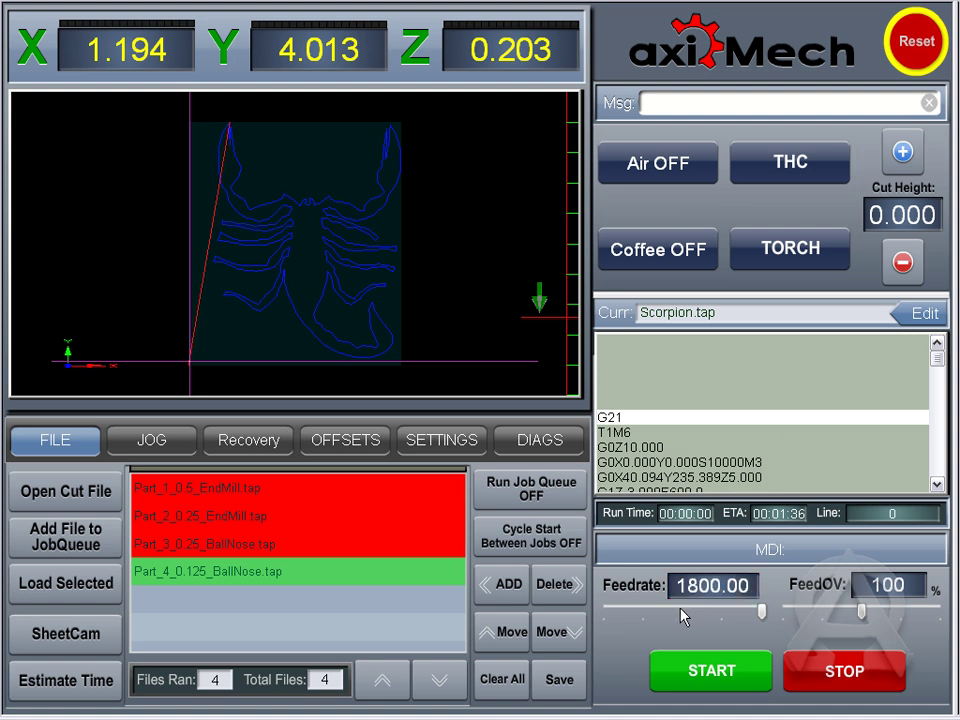
Step: Set Feedrate to 120 and FeedOV to 179%, then show the JOG page
{"action": "left_click_drag", "start_coordinate": [763, 618], "coordinate": [789, 621]}
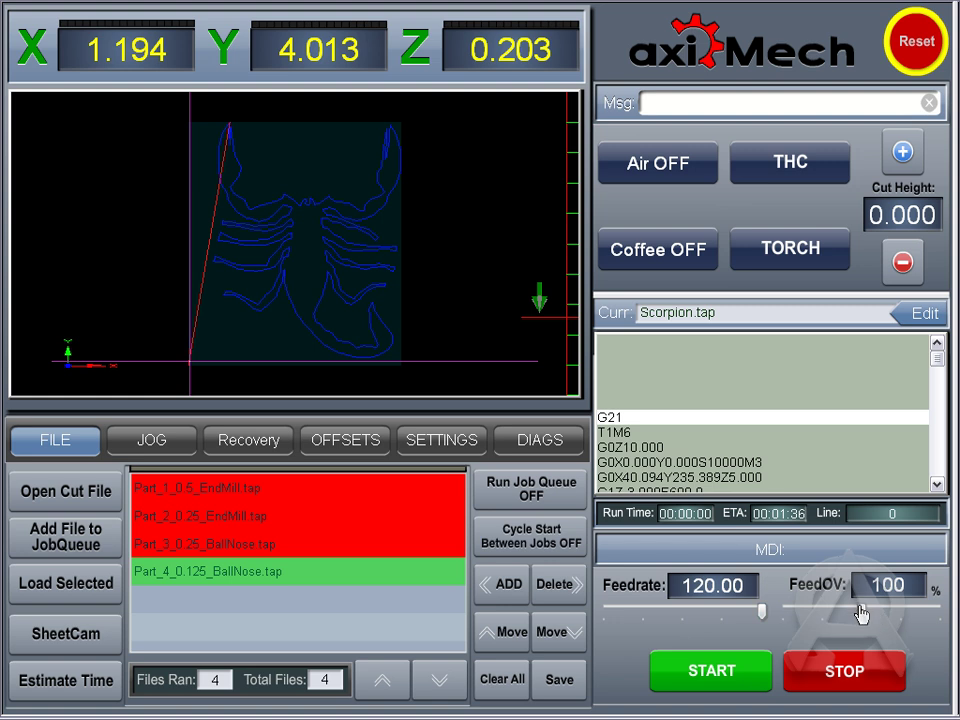
{"action": "left_click_drag", "start_coordinate": [860, 612], "coordinate": [926, 618]}
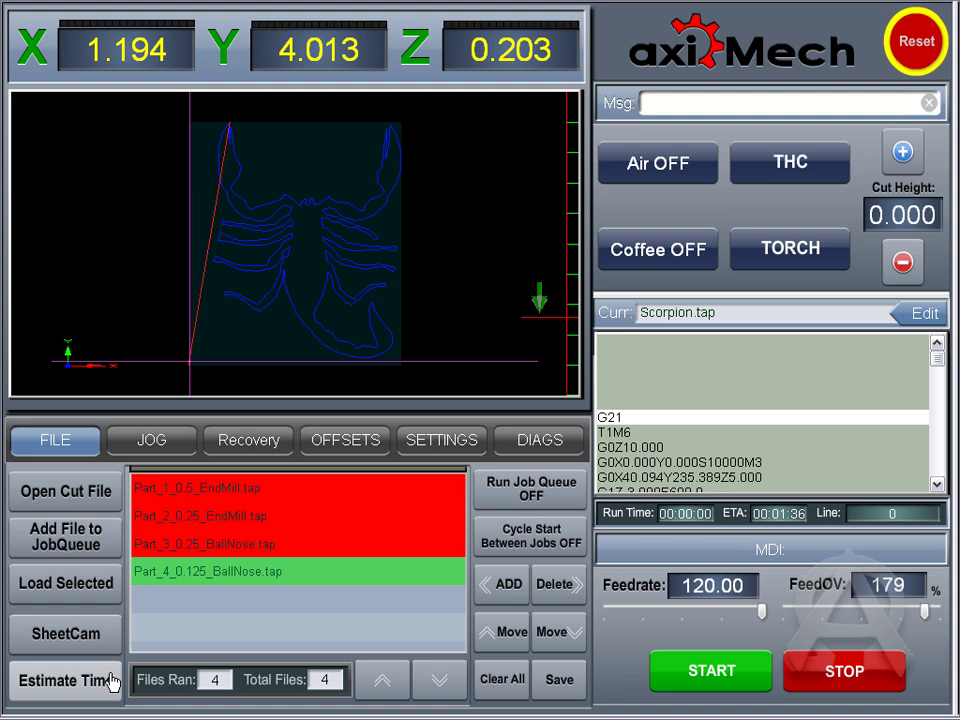
{"action": "left_click", "coordinate": [163, 450]}
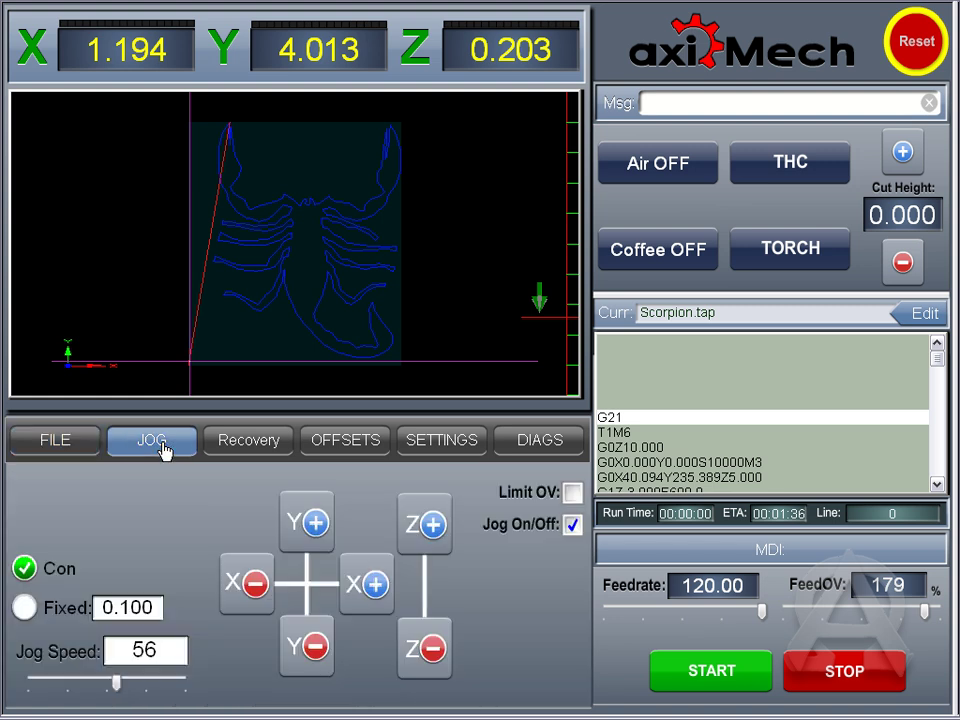
Step: Jog continuously in Y+, X+ to 18.720, and Z+ to 9.982
{"action": "left_click", "coordinate": [298, 530]}
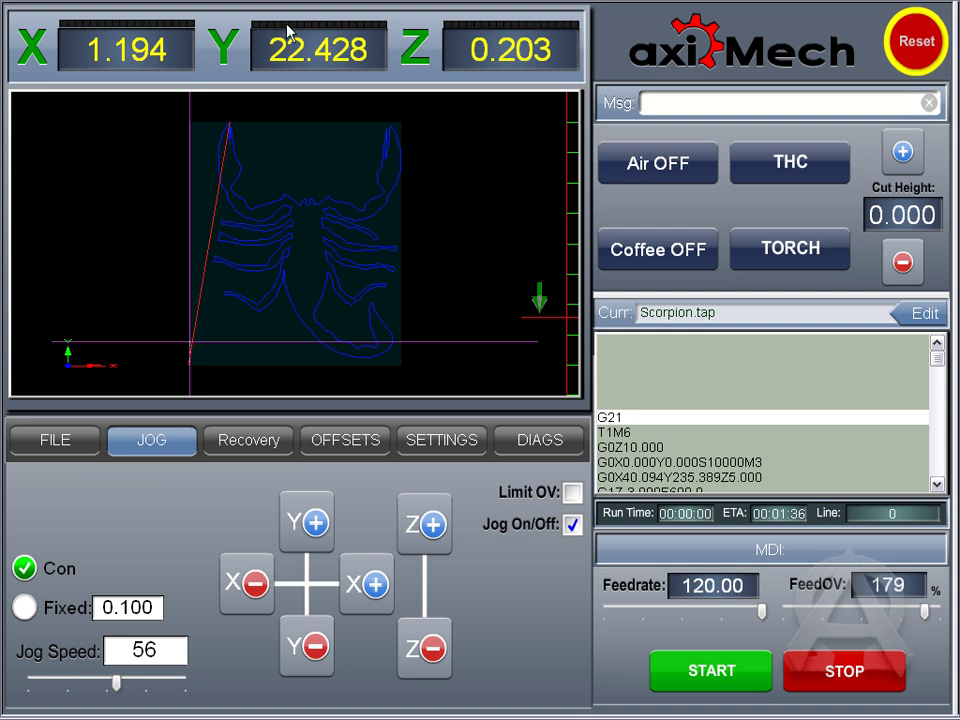
{"action": "left_click", "coordinate": [315, 530]}
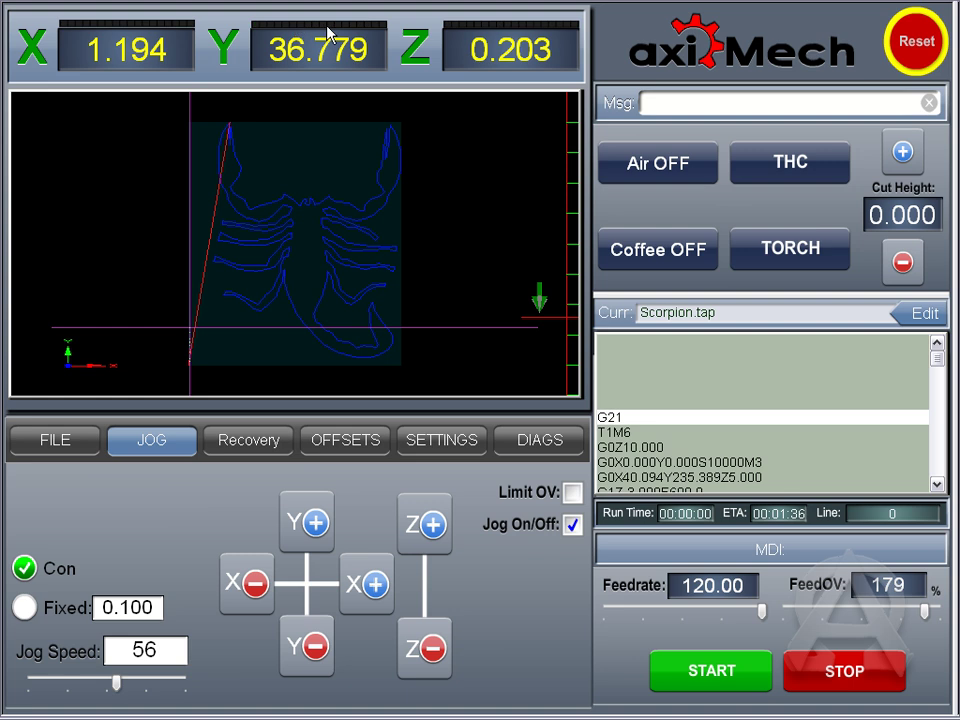
{"action": "left_click", "coordinate": [364, 579]}
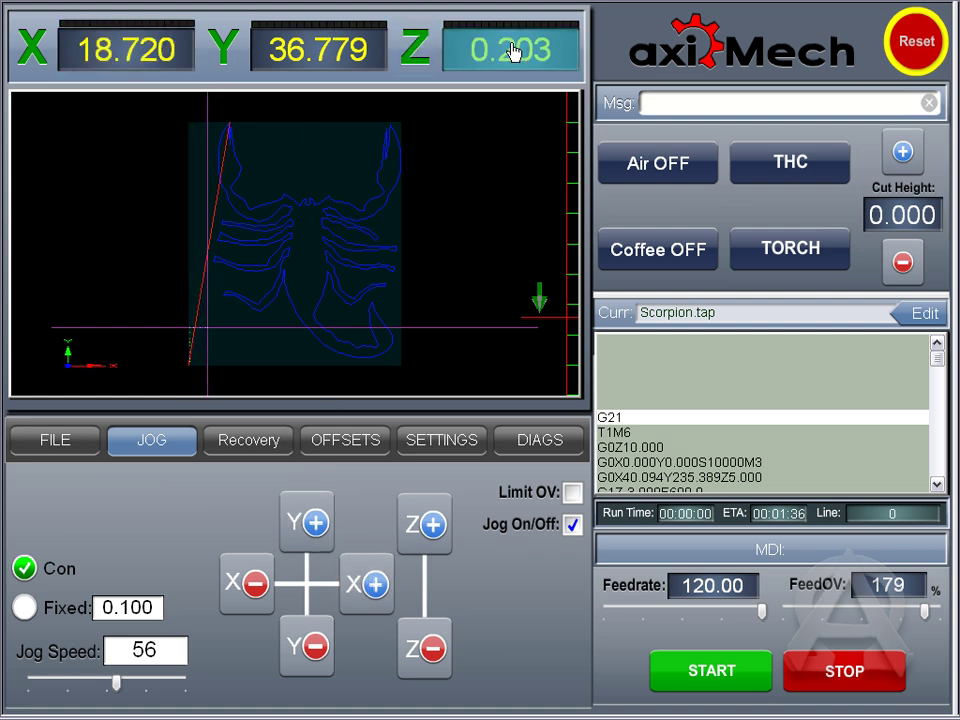
{"action": "left_click", "coordinate": [441, 549]}
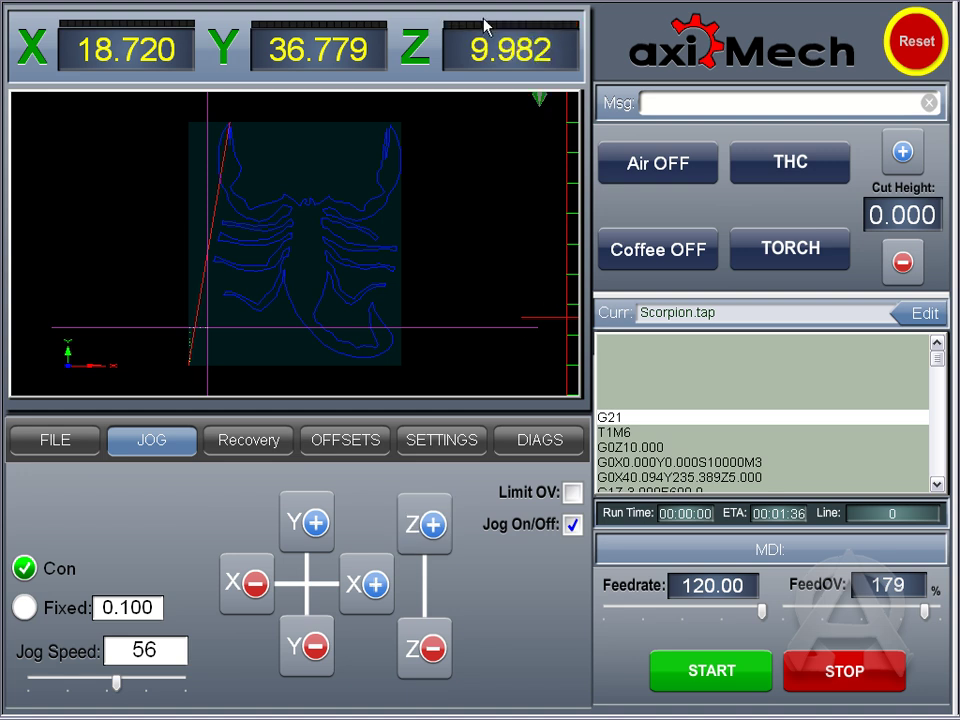
Step: In Fixed 0.100 mode, step X- and Y+ at jog speed 84, toggling Jog On/Off
{"action": "left_click", "coordinate": [23, 606]}
{"action": "left_click", "coordinate": [118, 611]}
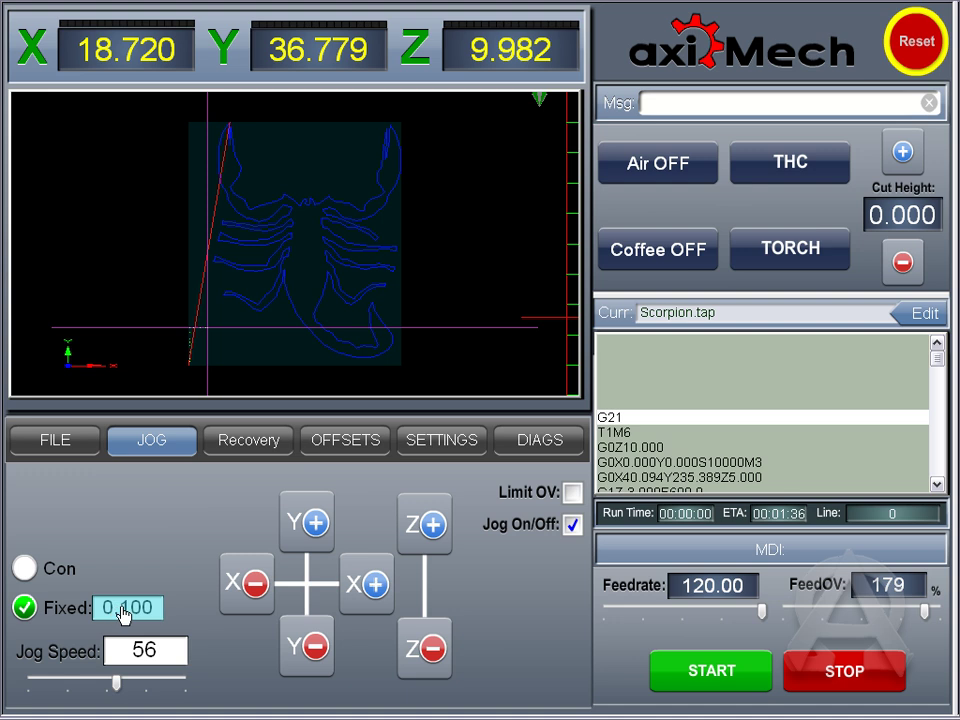
{"action": "left_click", "coordinate": [254, 583]}
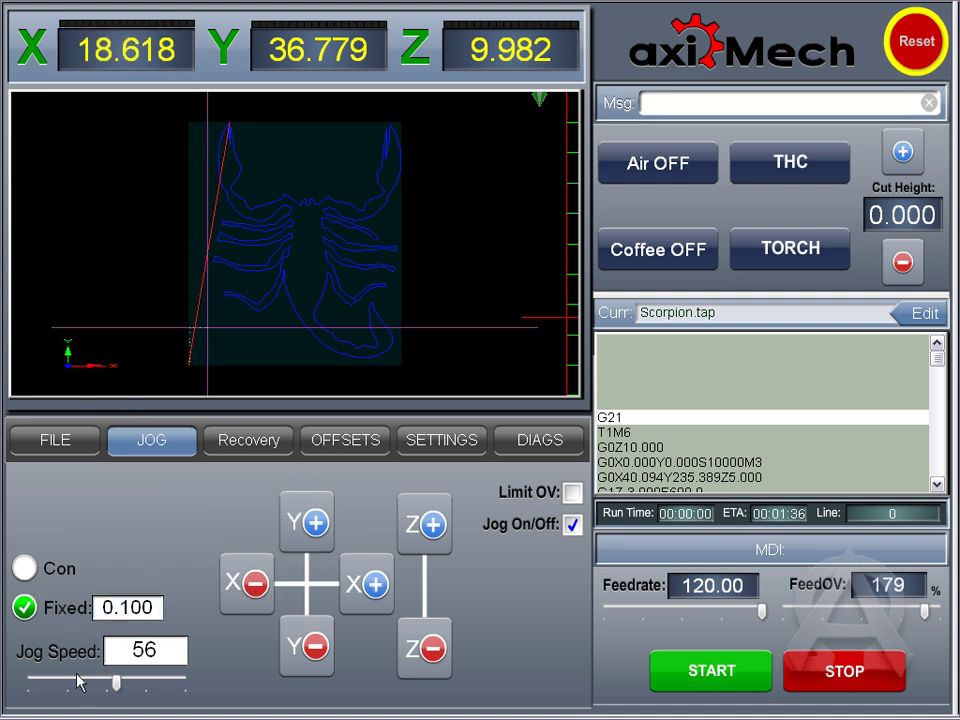
{"action": "left_click_drag", "start_coordinate": [118, 688], "coordinate": [161, 688]}
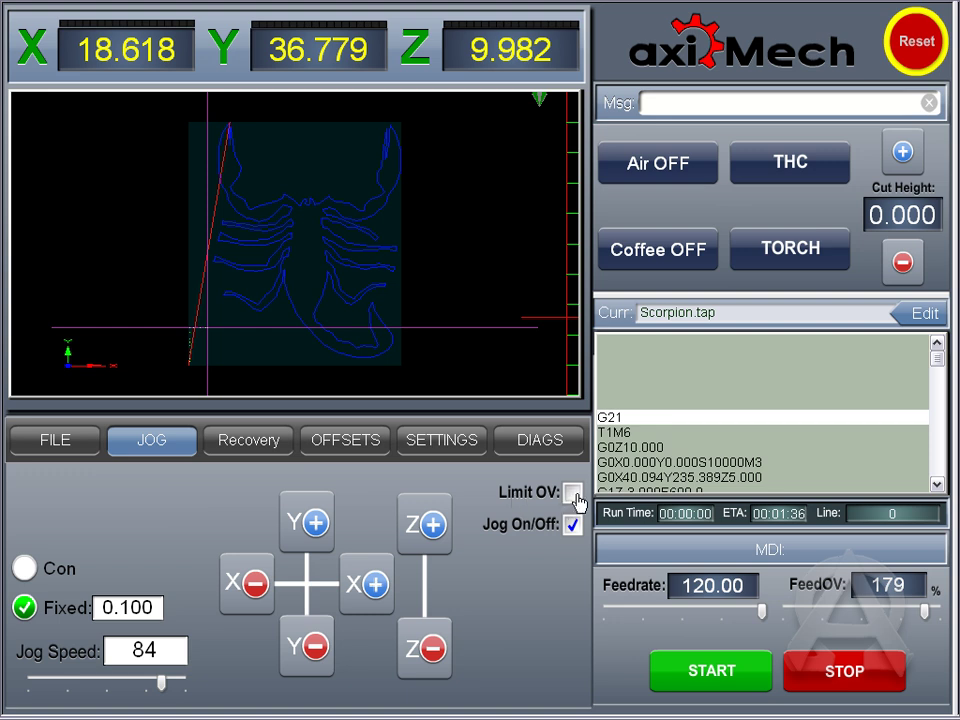
{"action": "left_click", "coordinate": [313, 521]}
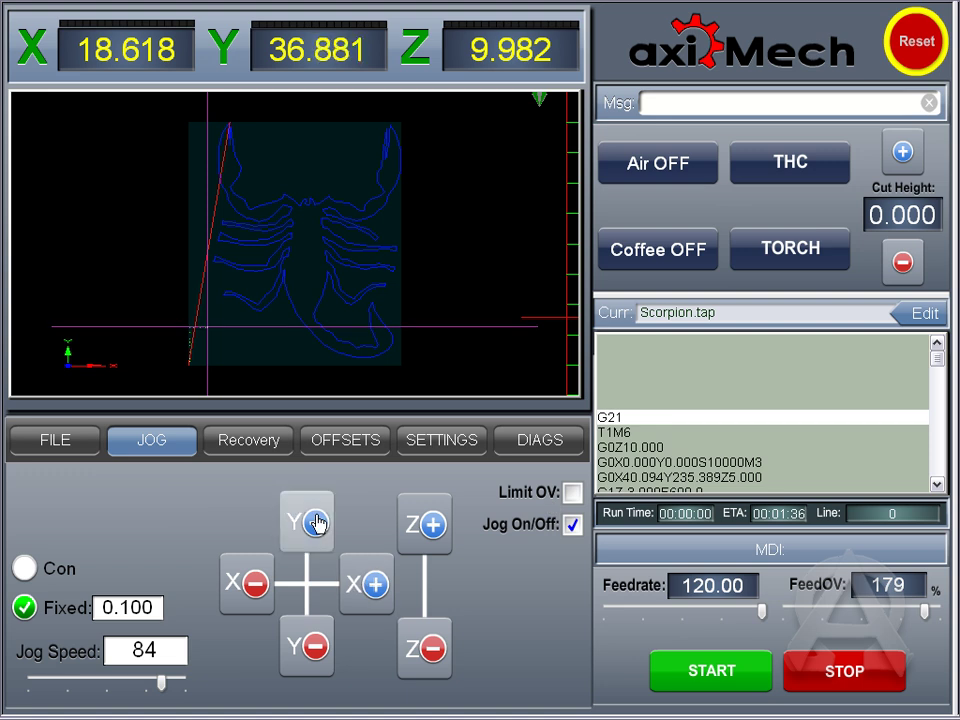
{"action": "left_click", "coordinate": [572, 524]}
{"action": "left_click", "coordinate": [572, 524]}
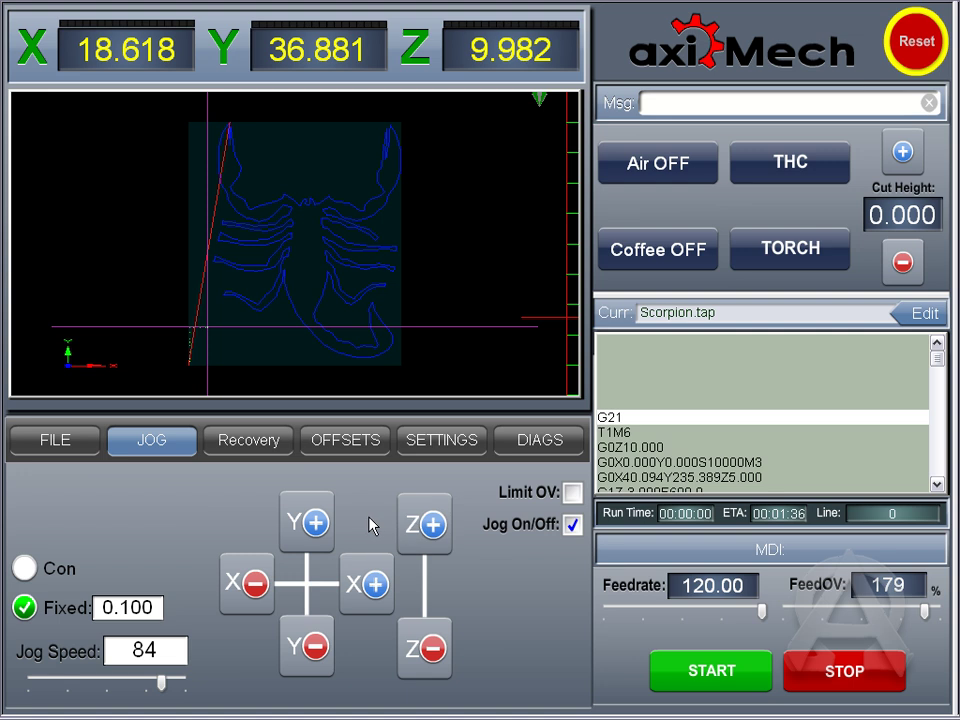
{"action": "left_click", "coordinate": [250, 442]}
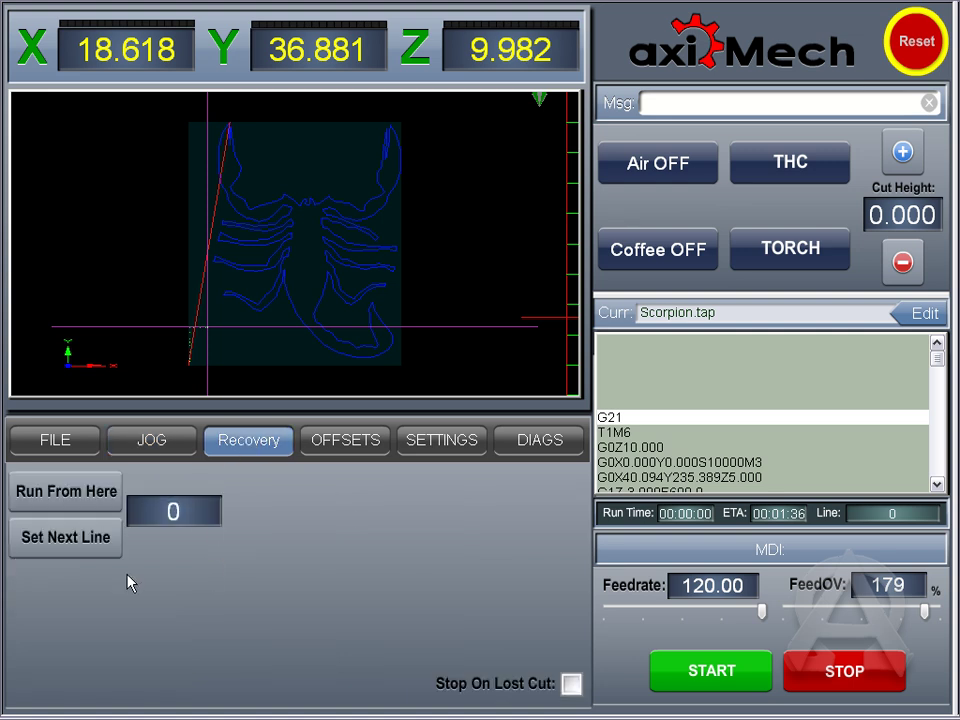
Step: Scroll the G-code list to highlight line 15 (X61.856Y141.870) for Run From Here
{"action": "scroll", "coordinate": [690, 458], "scroll_direction": "down", "scroll_amount": 16}
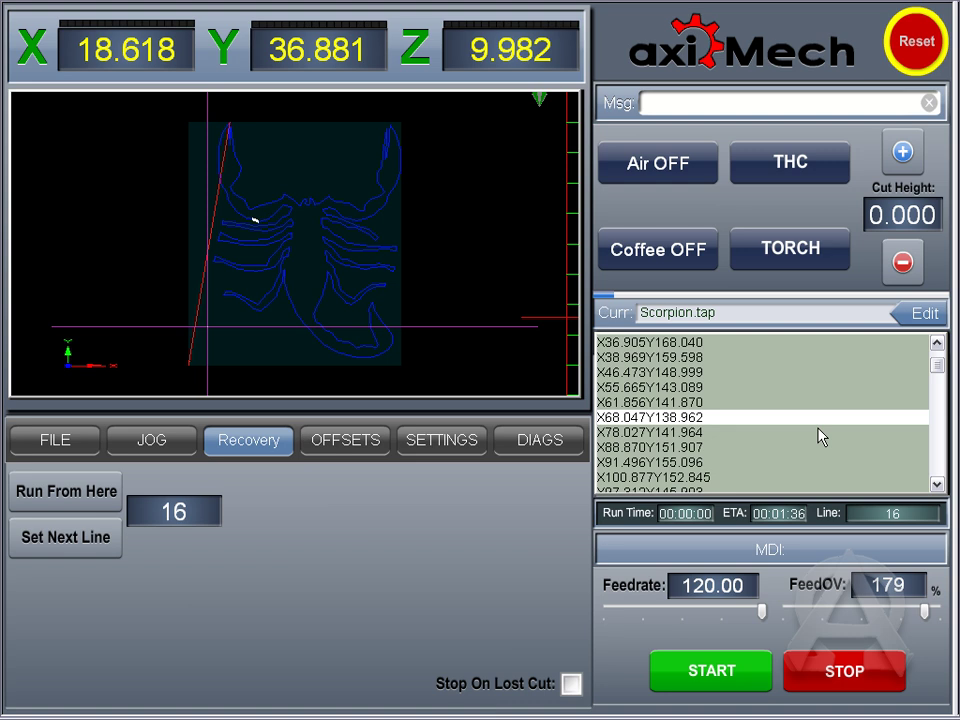
{"action": "scroll", "coordinate": [675, 427], "scroll_direction": "up", "scroll_amount": 15}
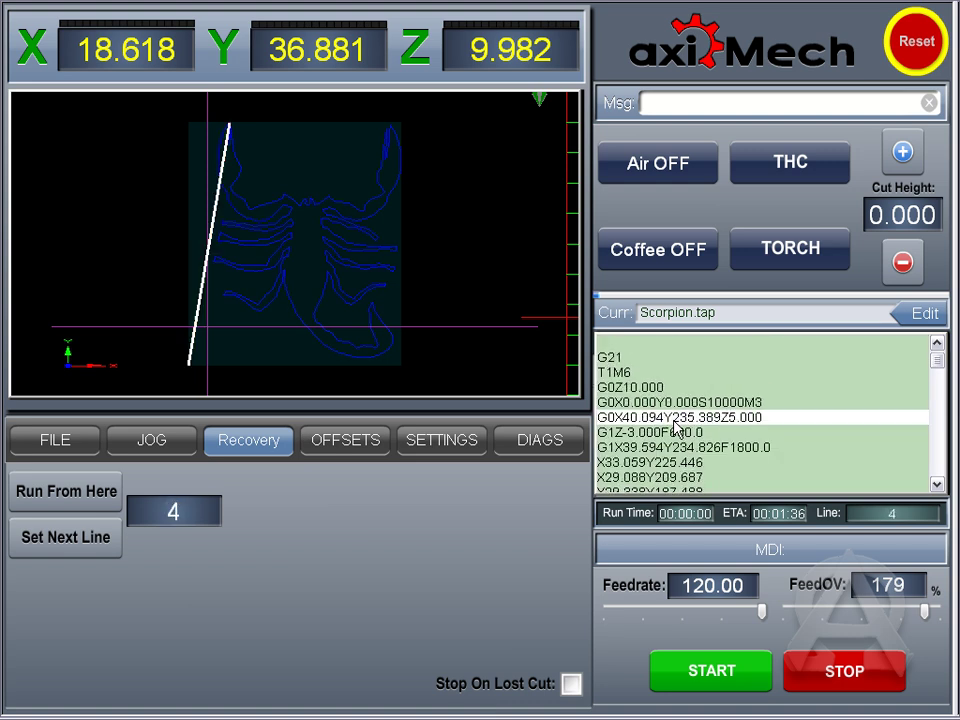
{"action": "scroll", "coordinate": [675, 427], "scroll_direction": "down", "scroll_amount": 14}
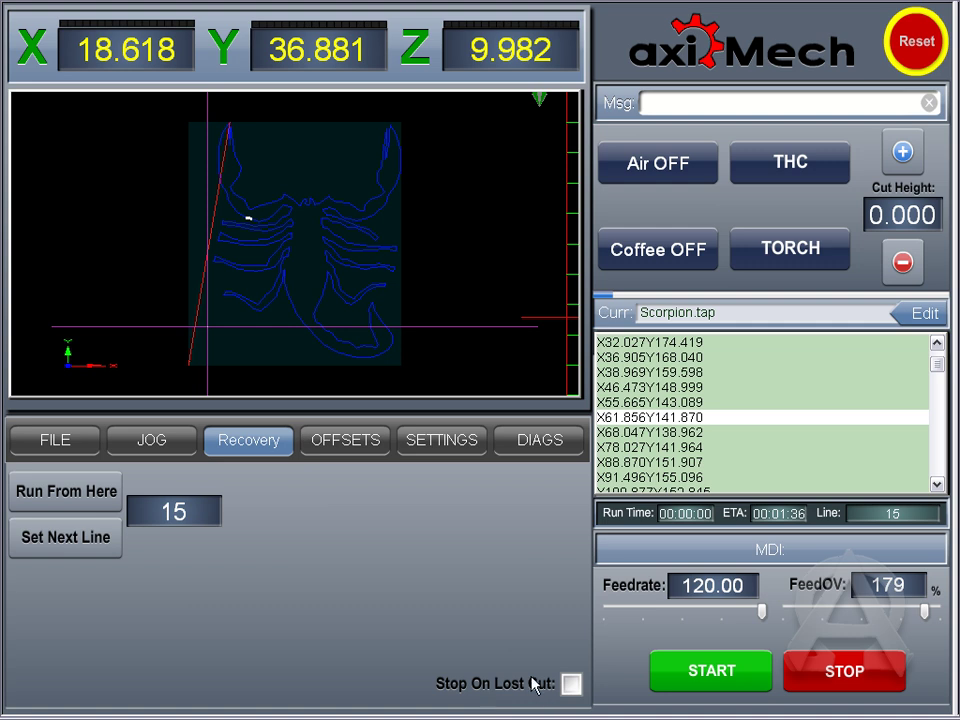
Step: View the OFFSETS page, then the SETTINGS page with material load and THC parameters
{"action": "left_click", "coordinate": [319, 453]}
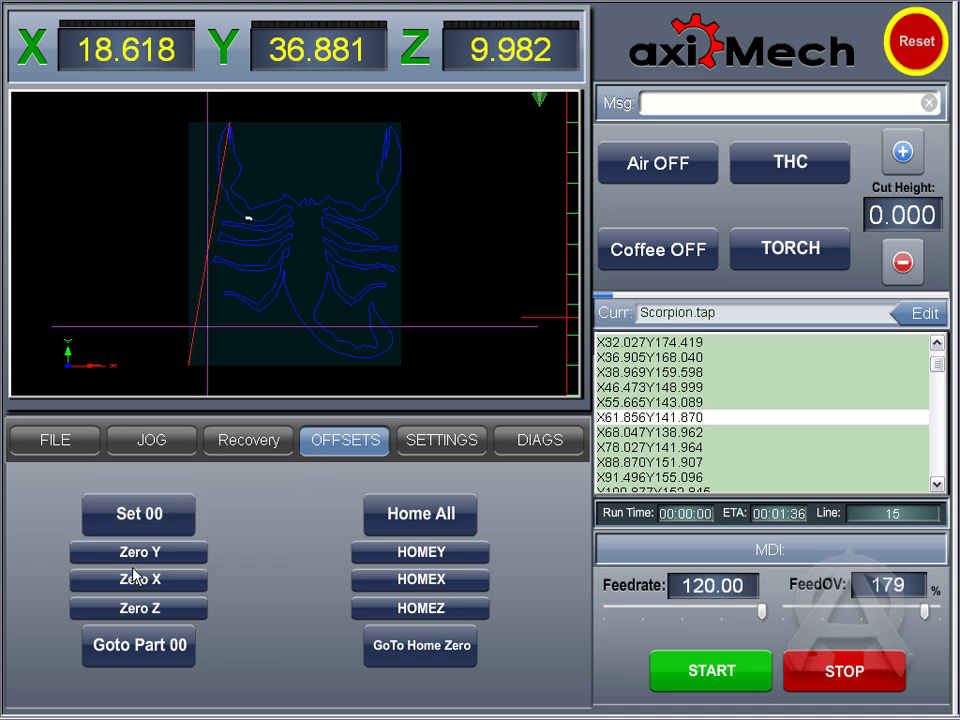
{"action": "left_click", "coordinate": [450, 445]}
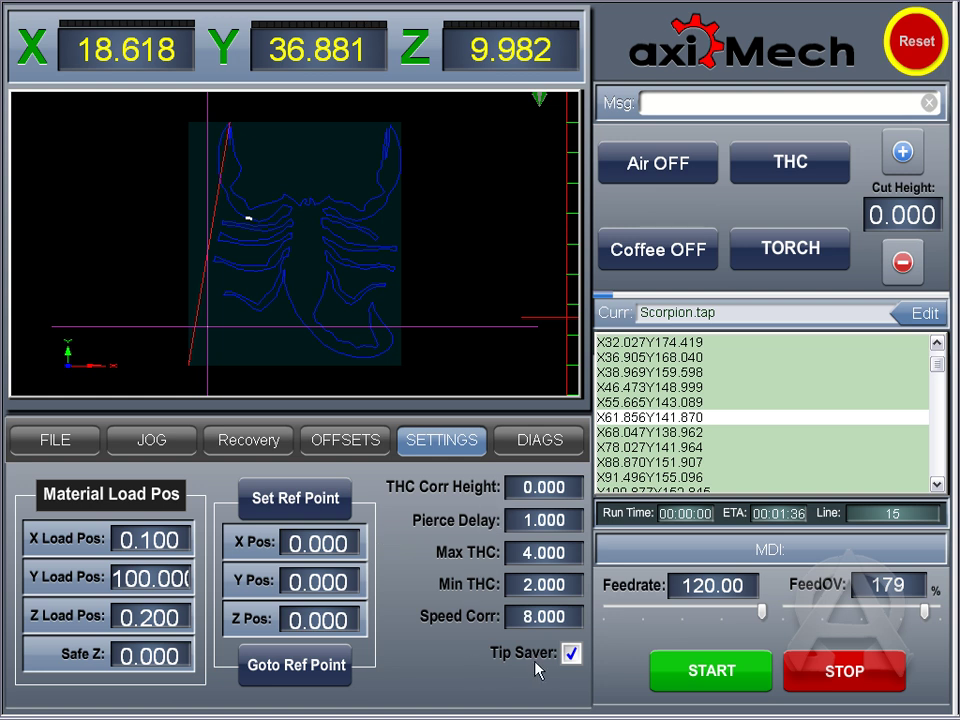
Step: Show the DIAGS page with torch amps, torch volts and limit indicators
{"action": "left_click", "coordinate": [532, 461]}
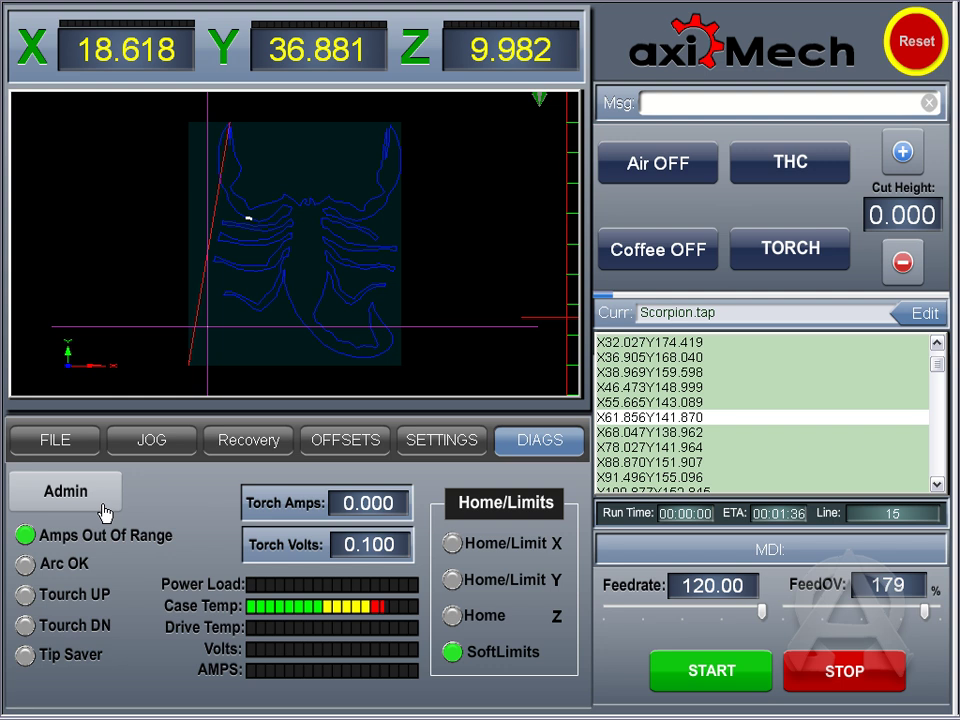
Step: On the Admin page, toggle readouts between machine and part coordinates, ending on part coordinates
{"action": "left_click", "coordinate": [70, 491]}
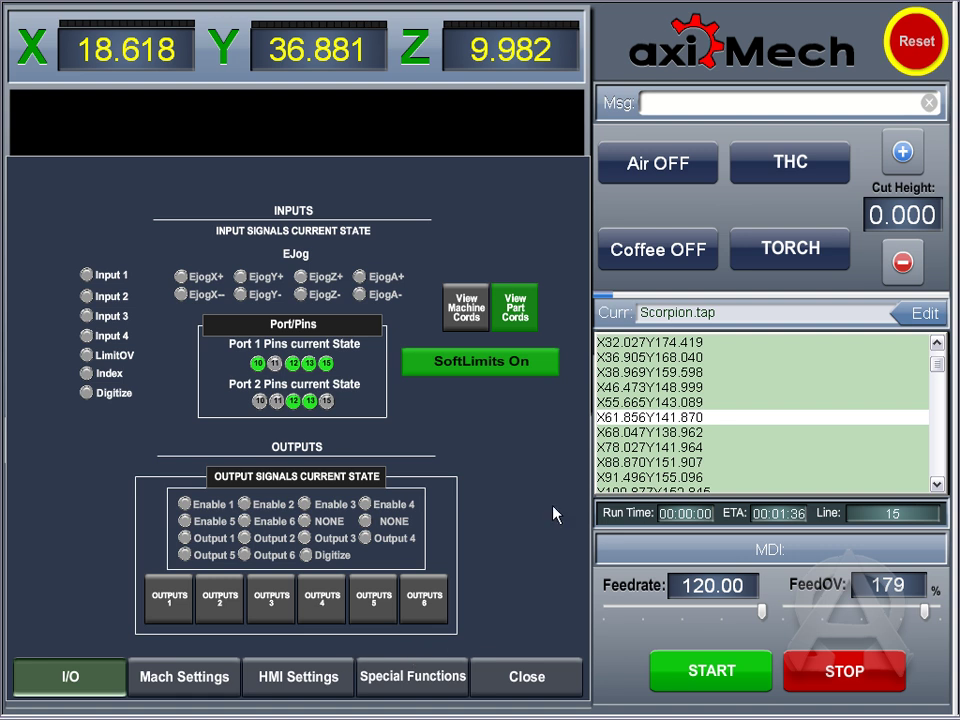
{"action": "left_click", "coordinate": [466, 316]}
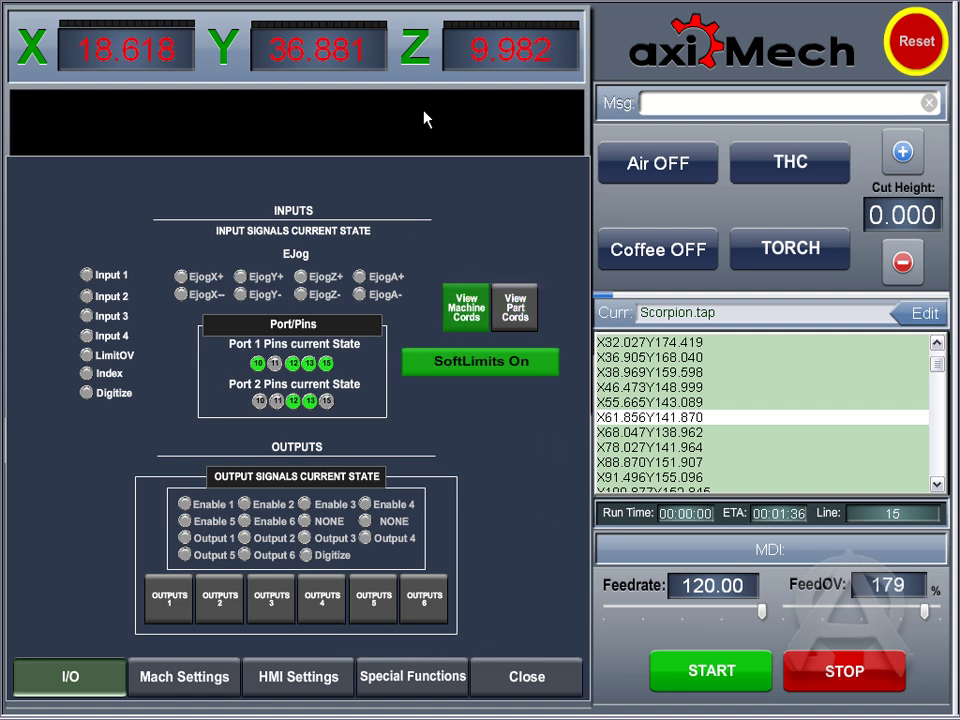
{"action": "left_click", "coordinate": [515, 308]}
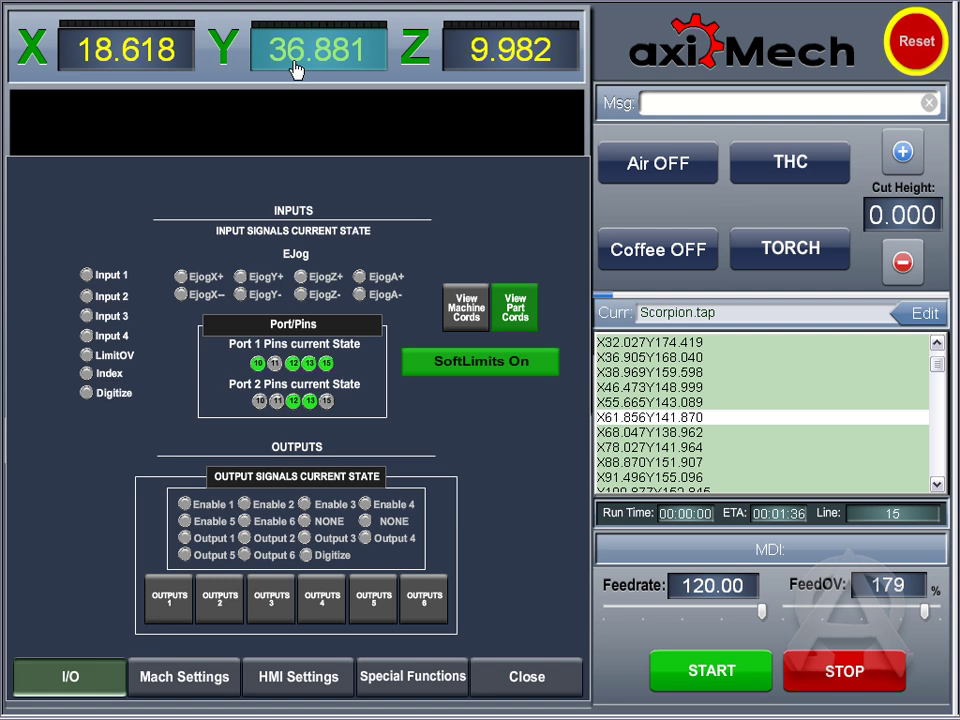
{"action": "left_click", "coordinate": [468, 318]}
{"action": "left_click", "coordinate": [515, 308]}
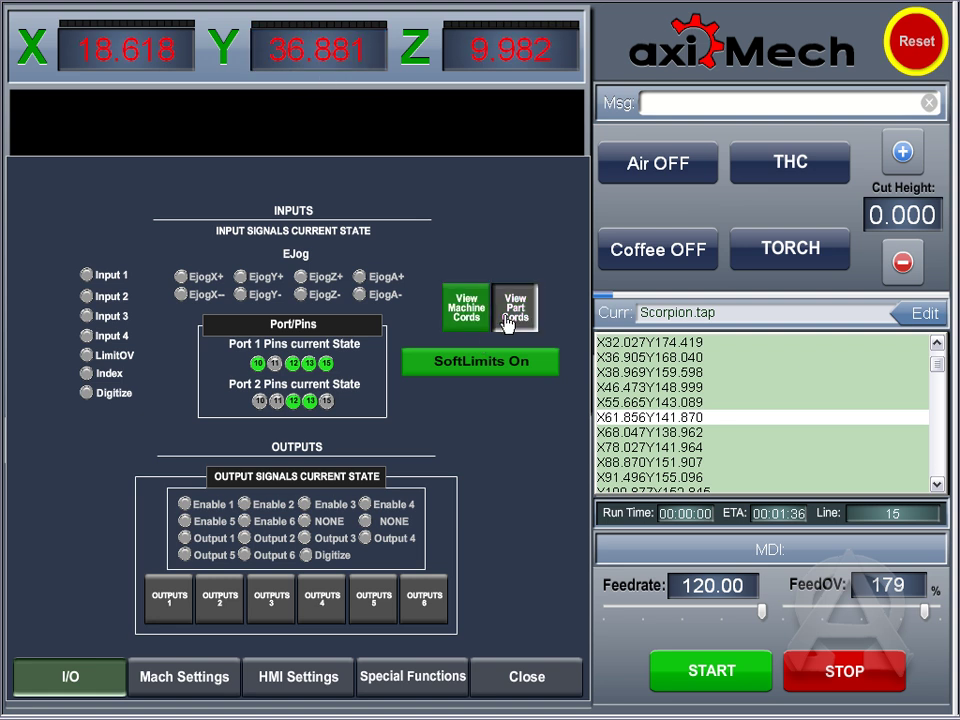
Step: Turn SoftLimits off and back on, then open Mach Settings
{"action": "left_click", "coordinate": [448, 356]}
{"action": "left_click", "coordinate": [422, 366]}
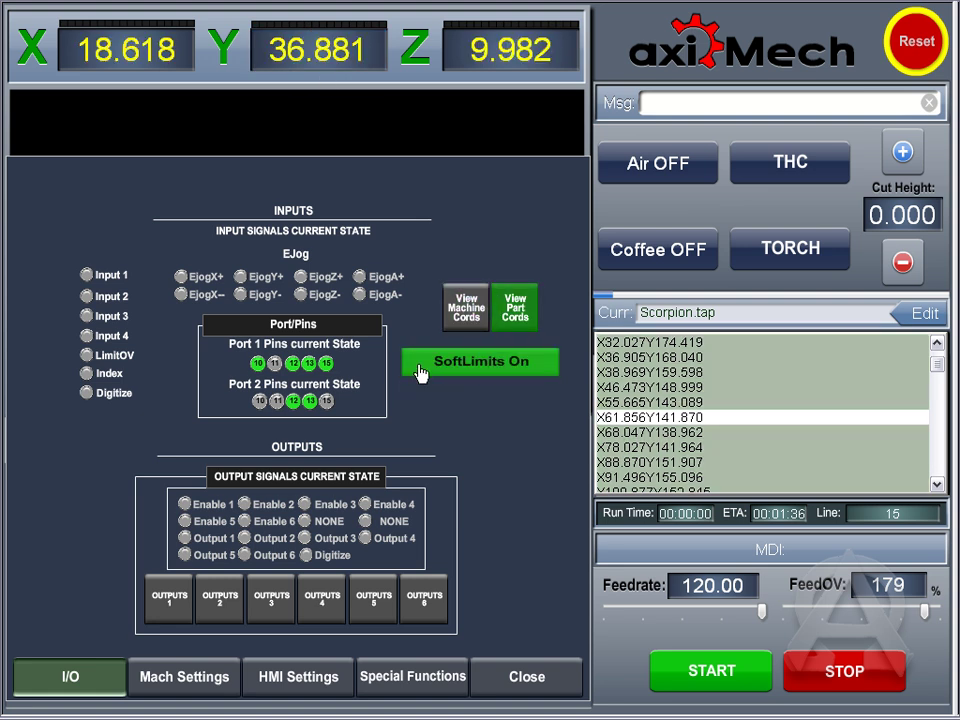
{"action": "left_click", "coordinate": [183, 677]}
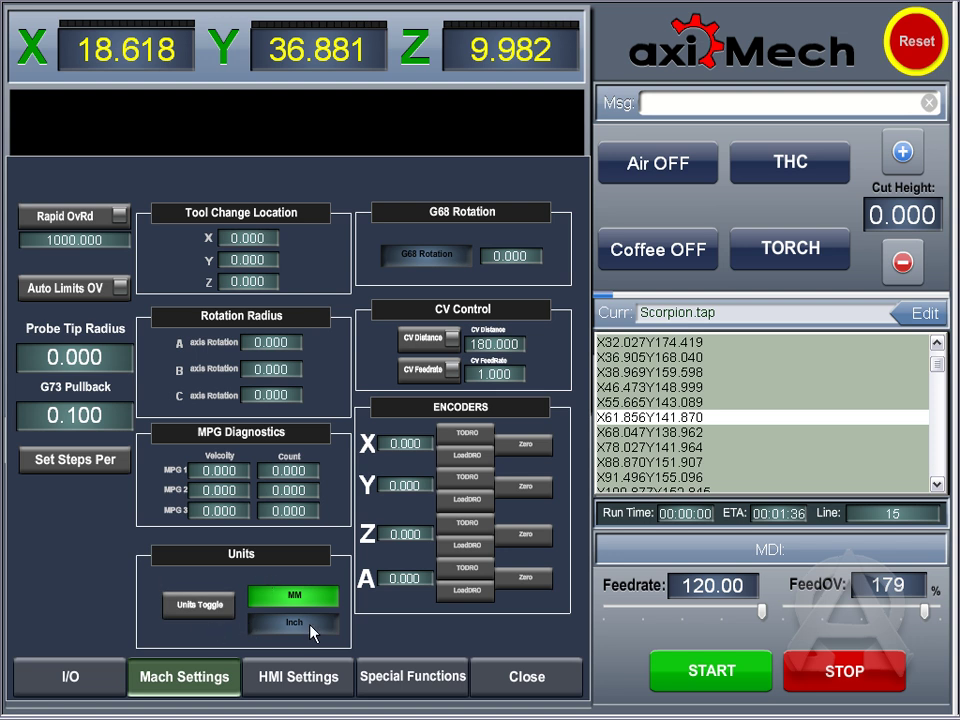
Step: Show the HMI Settings page with screen version, decimal places and player info
{"action": "left_click", "coordinate": [302, 679]}
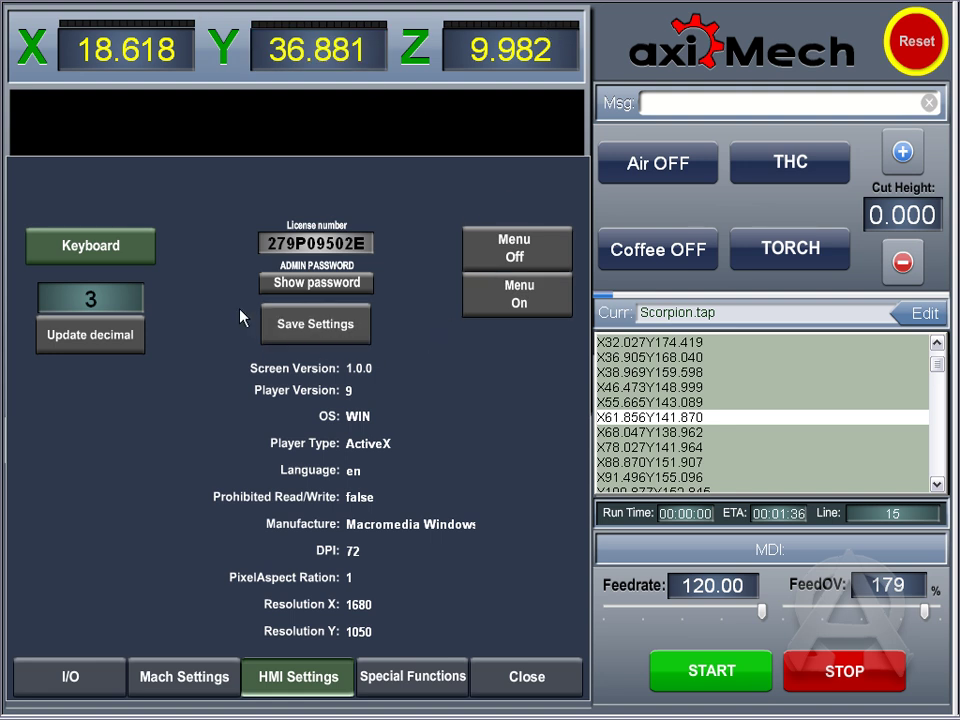
Step: Turn on the on-screen keyboard and set the axis readouts to 4 decimal places
{"action": "double_click", "coordinate": [103, 298]}
{"action": "left_click", "coordinate": [107, 243]}
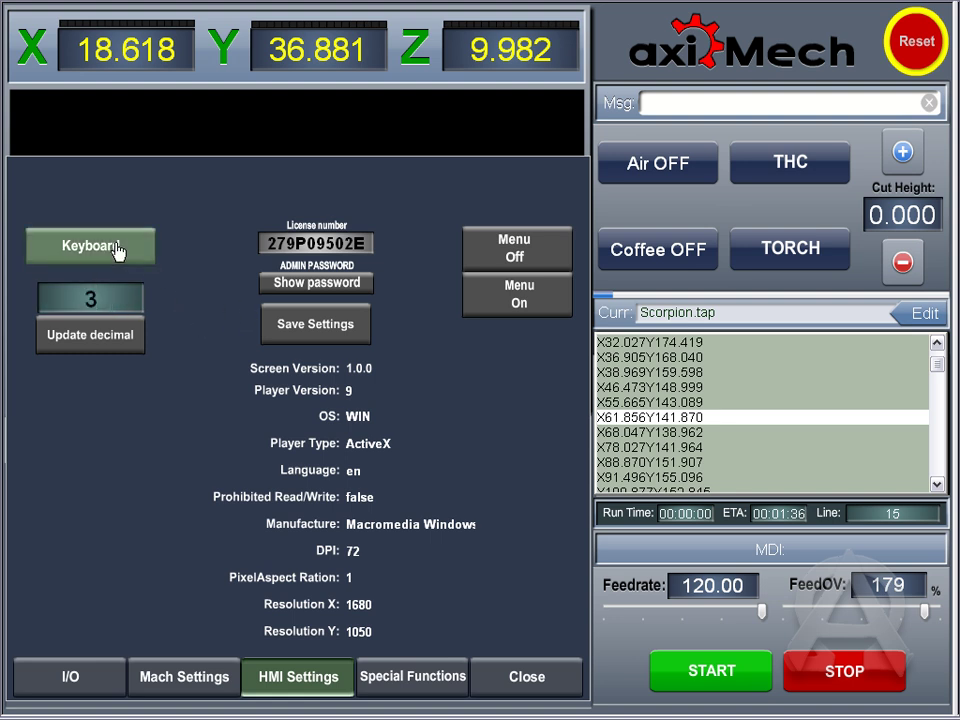
{"action": "left_click", "coordinate": [114, 299]}
{"action": "left_click_drag", "start_coordinate": [615, 334], "coordinate": [514, 332]}
{"action": "left_click", "coordinate": [514, 332]}
{"action": "left_click", "coordinate": [100, 298]}
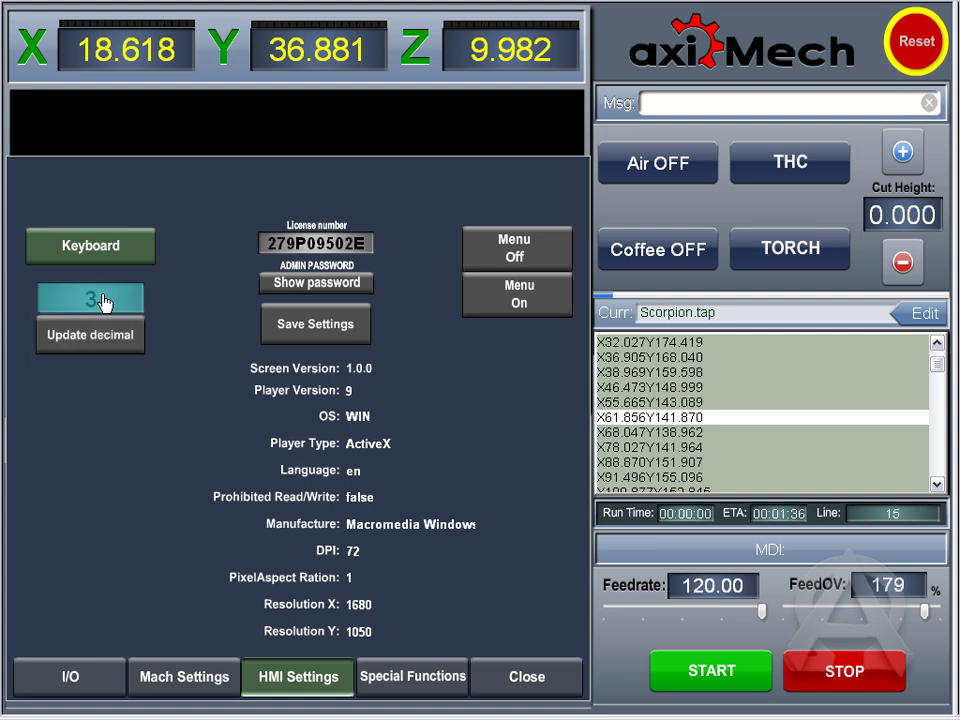
{"action": "type", "text": "4"}
{"action": "key", "text": "Return"}
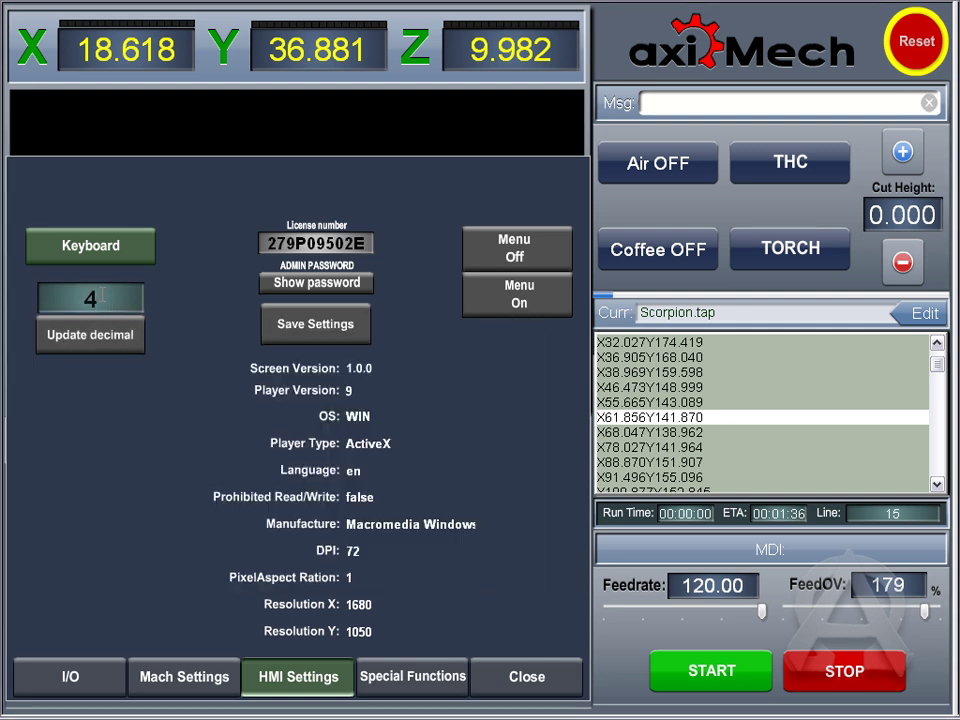
{"action": "left_click", "coordinate": [90, 338]}
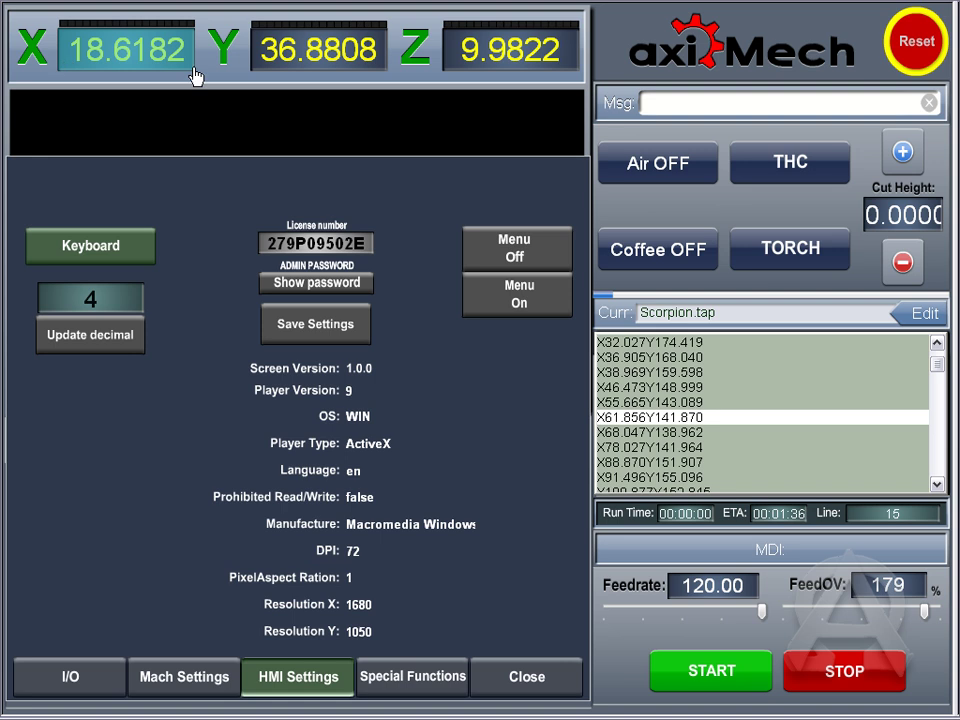
Step: Set the axis readout decimal places back to 3 and update
{"action": "left_click", "coordinate": [104, 293]}
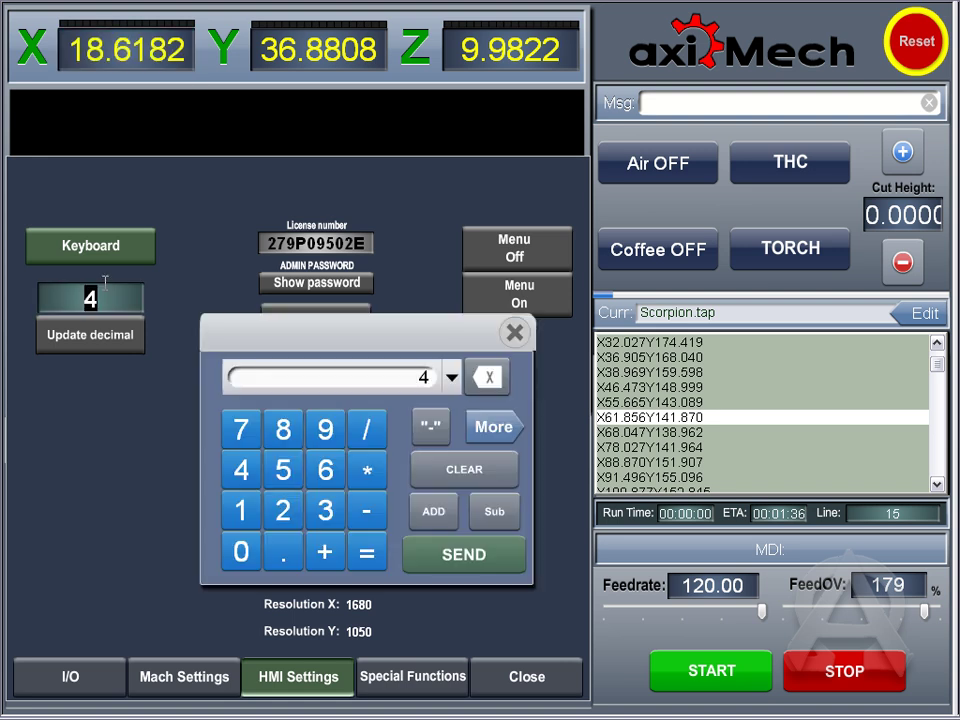
{"action": "type", "text": "3"}
{"action": "key", "text": "Return"}
{"action": "left_click", "coordinate": [120, 342]}
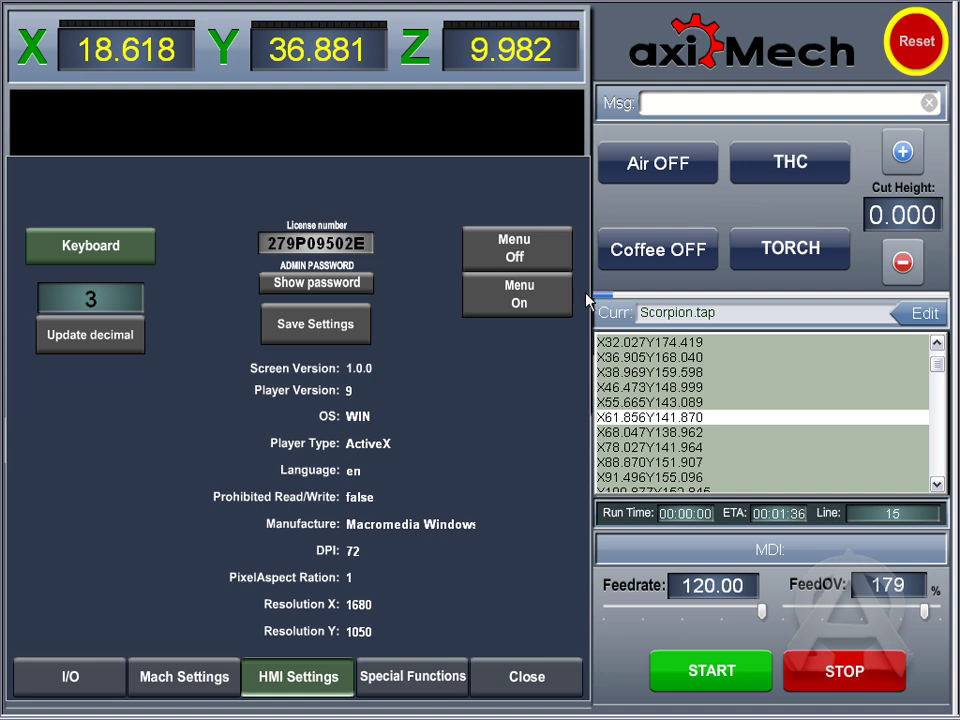
Step: Enter the admin password in the revealed field and close HMI Settings
{"action": "left_click", "coordinate": [303, 287]}
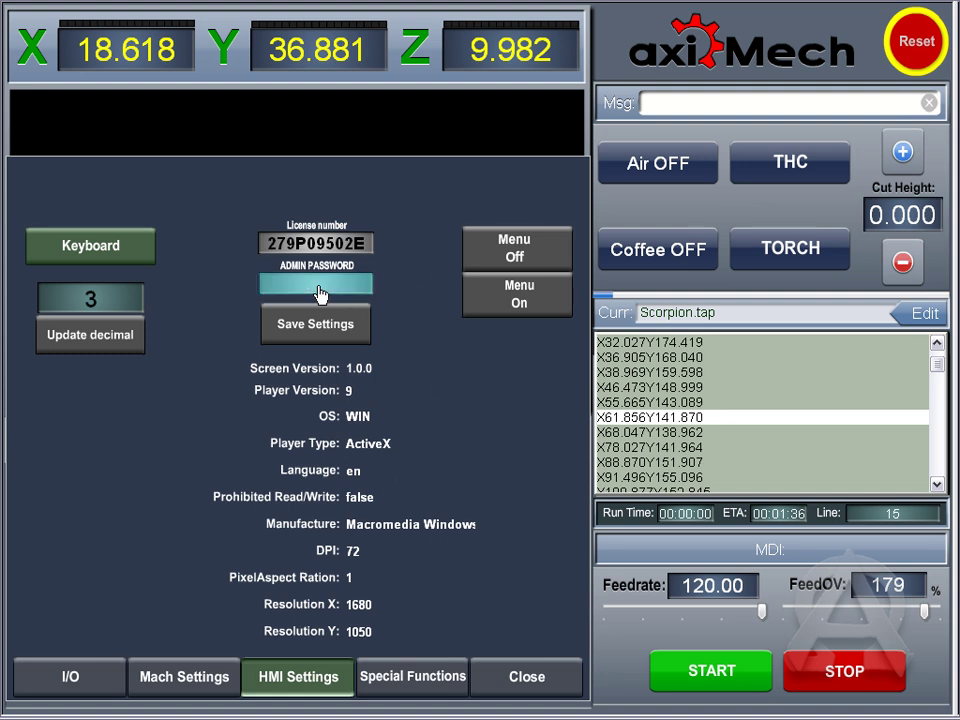
{"action": "left_click", "coordinate": [306, 288]}
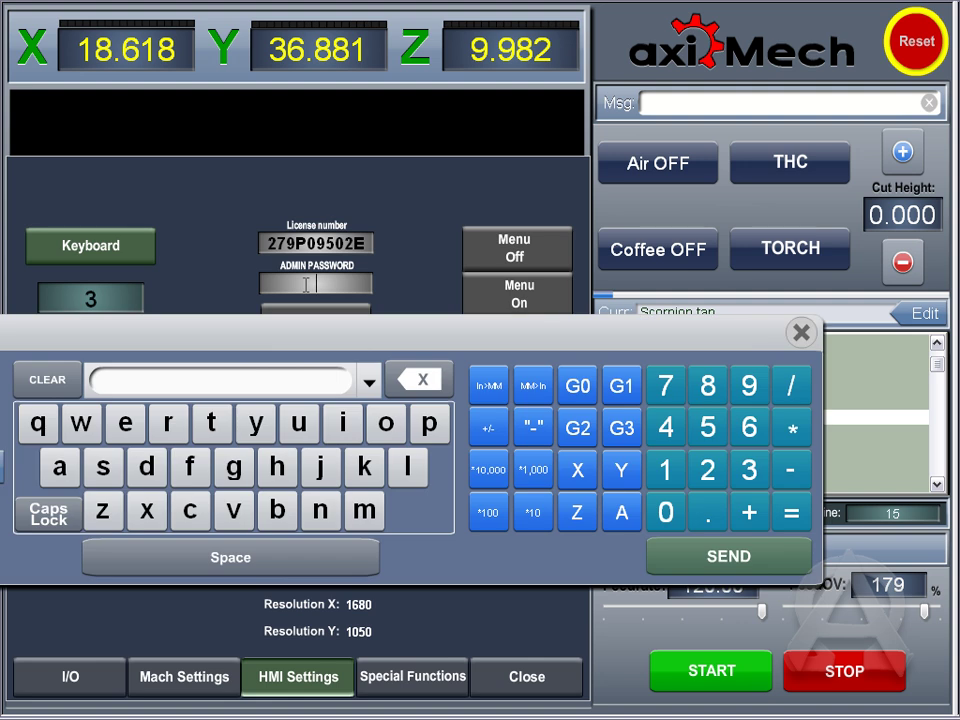
{"action": "type", "text": "admin"}
{"action": "key", "text": "Return"}
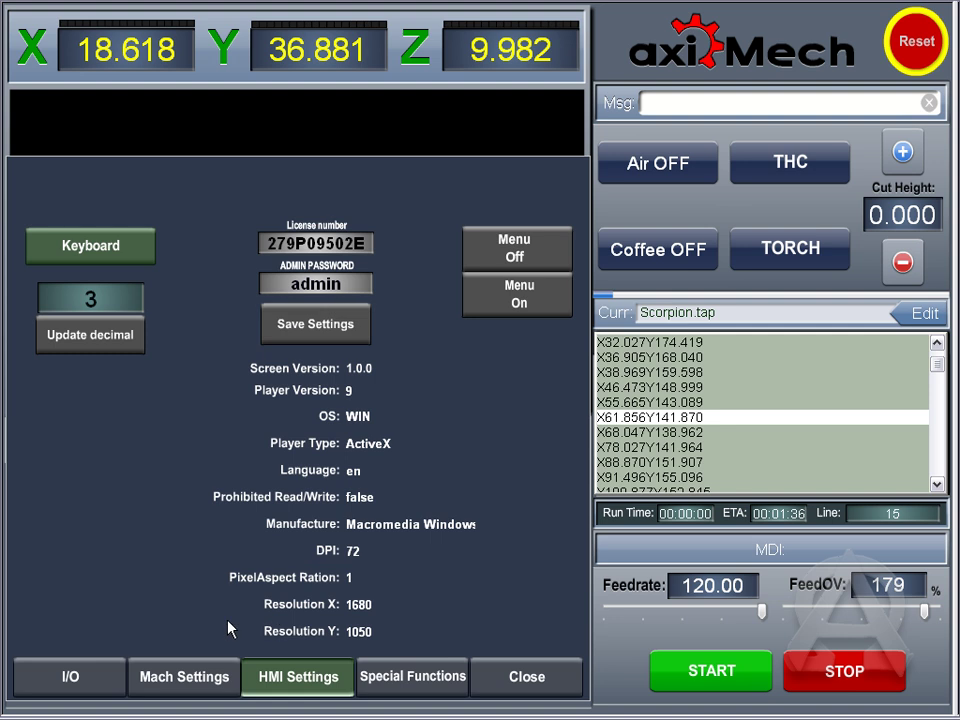
{"action": "left_click", "coordinate": [489, 688]}
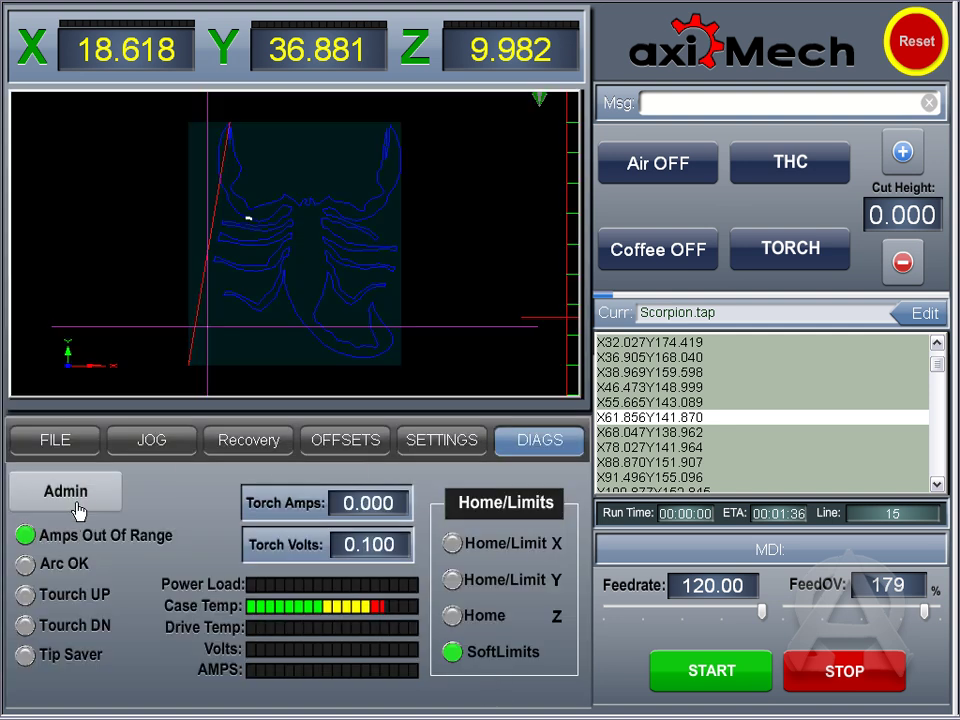
{"action": "left_click", "coordinate": [76, 509]}
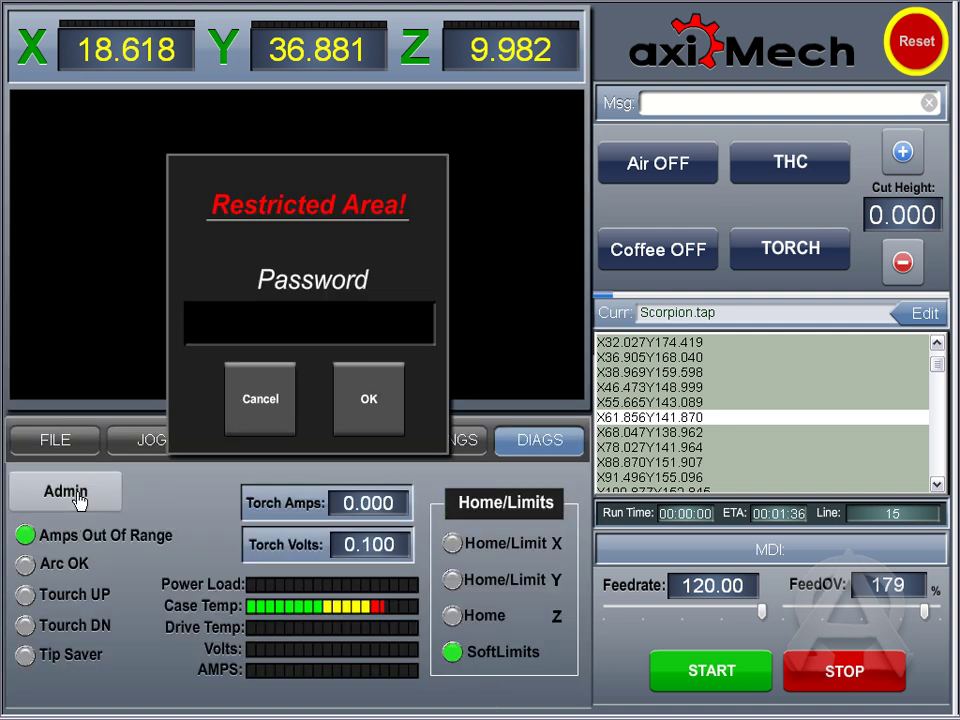
{"action": "left_click", "coordinate": [275, 315]}
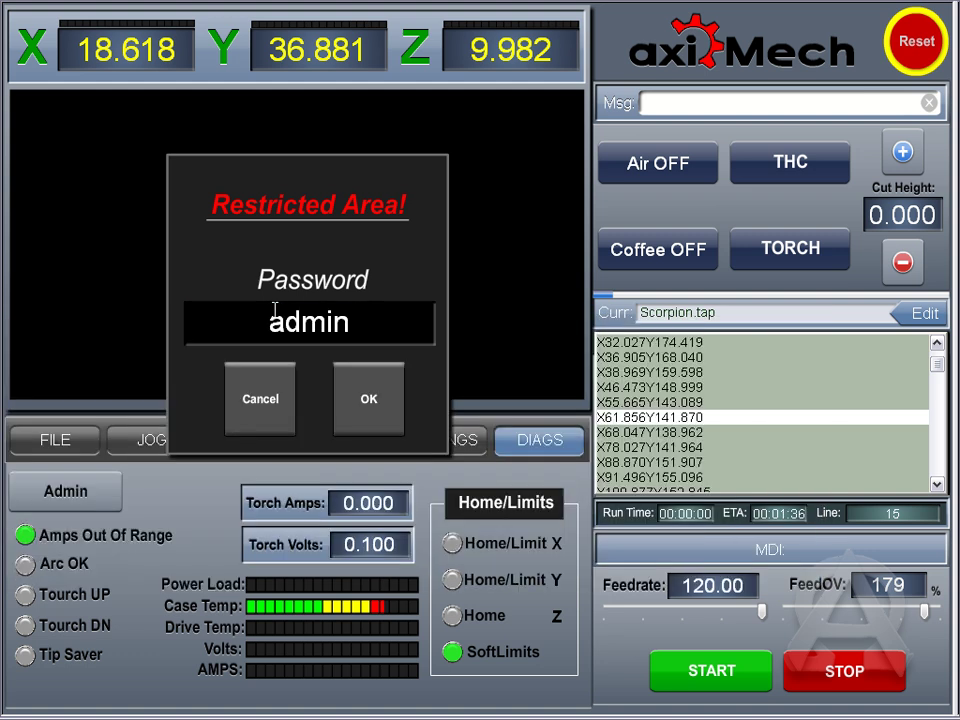
{"action": "left_click", "coordinate": [369, 394]}
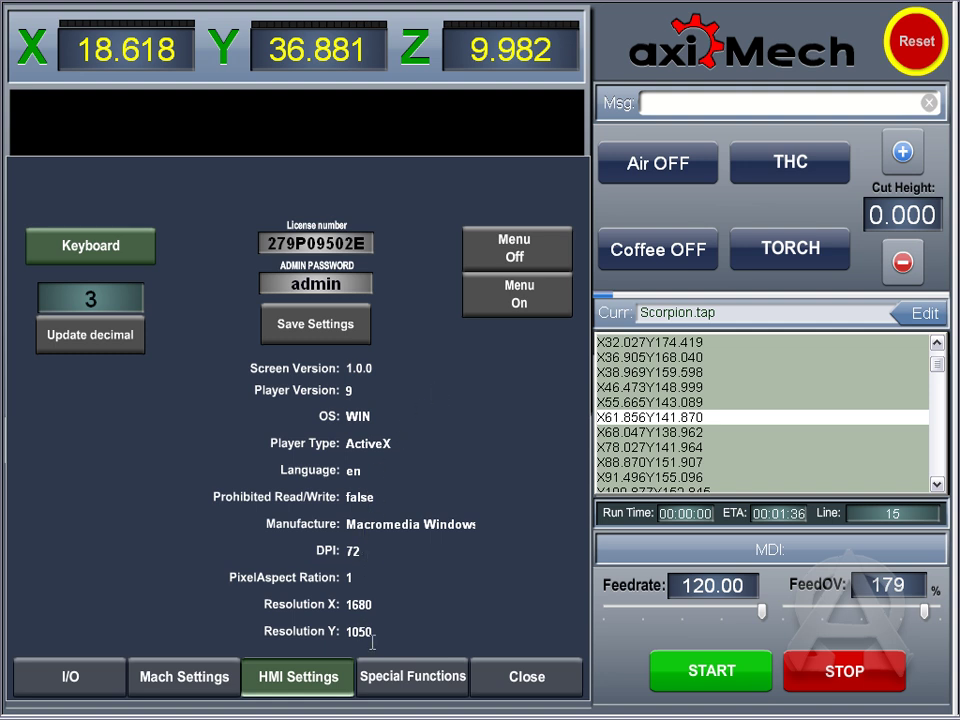
{"action": "left_click", "coordinate": [407, 679]}
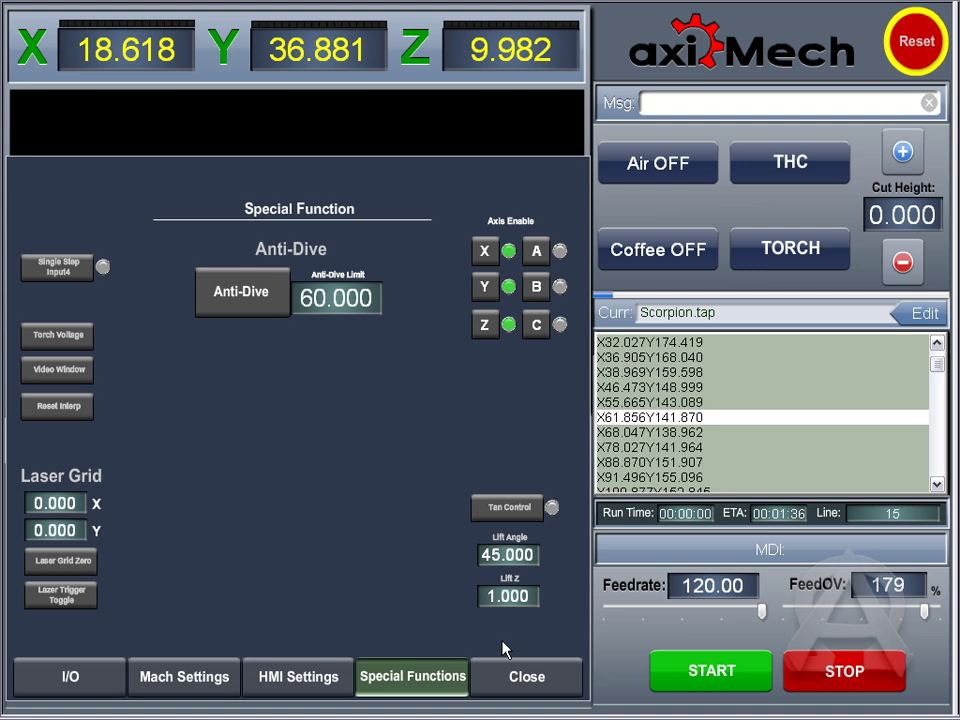
{"action": "left_click", "coordinate": [556, 661]}
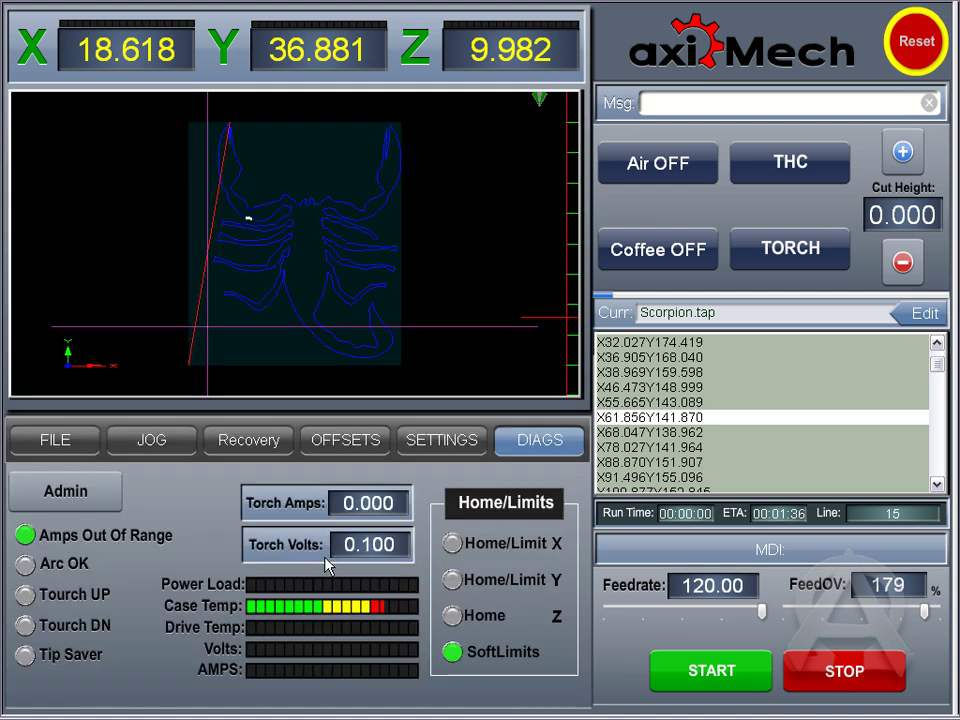
Step: Launch and close the VB Script editor, then show the FILE page's job queue
{"action": "right_click", "coordinate": [442, 478]}
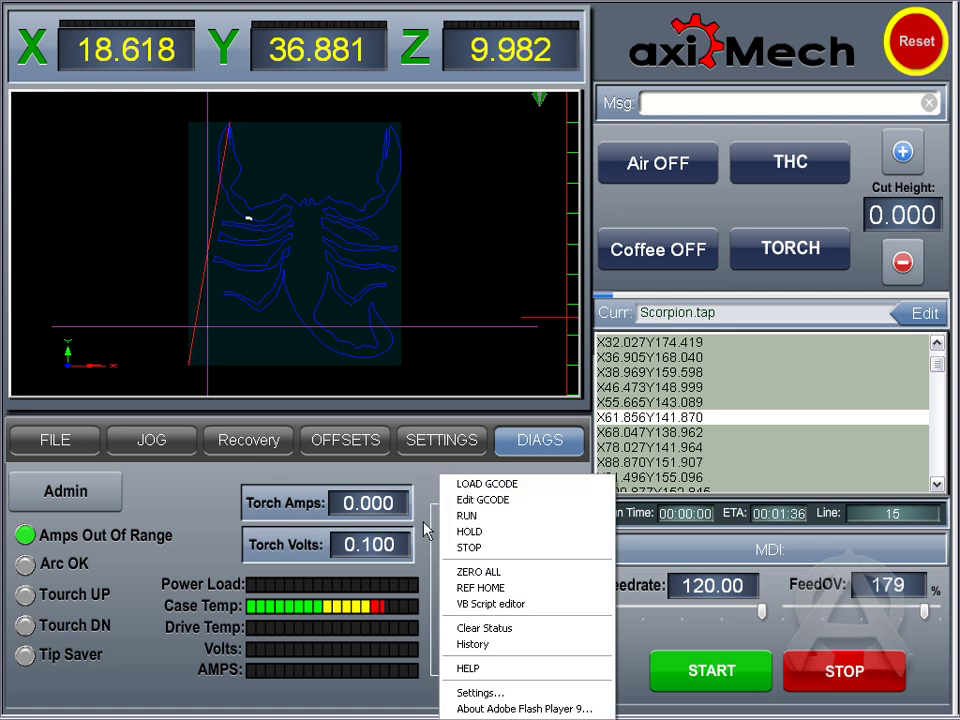
{"action": "left_click", "coordinate": [524, 605]}
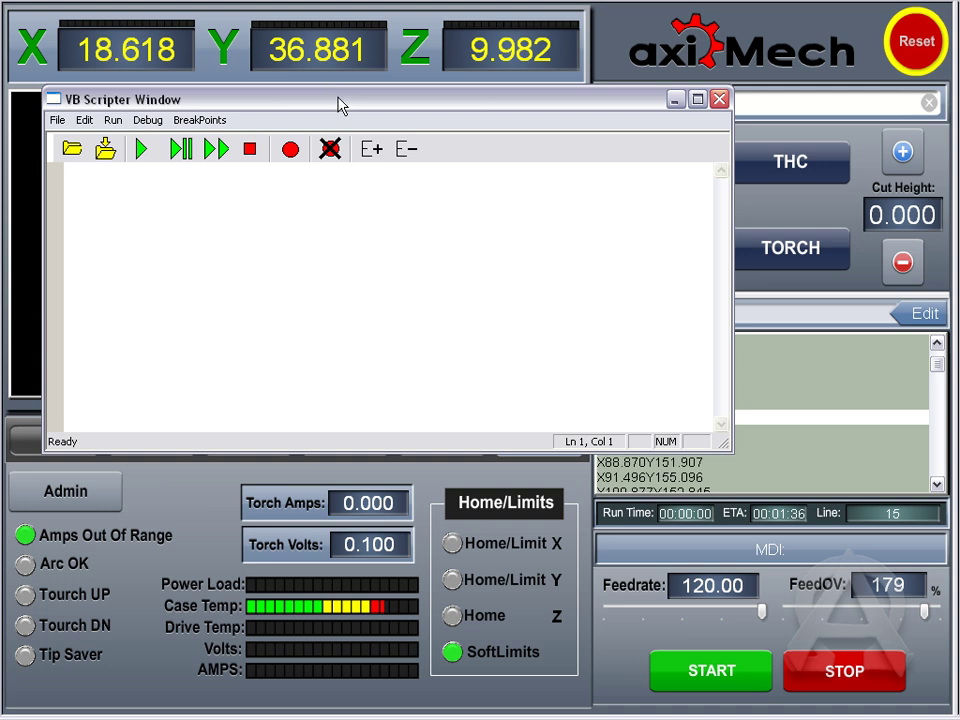
{"action": "left_click_drag", "start_coordinate": [338, 105], "coordinate": [355, 306]}
{"action": "left_click", "coordinate": [731, 300]}
{"action": "right_click", "coordinate": [414, 519]}
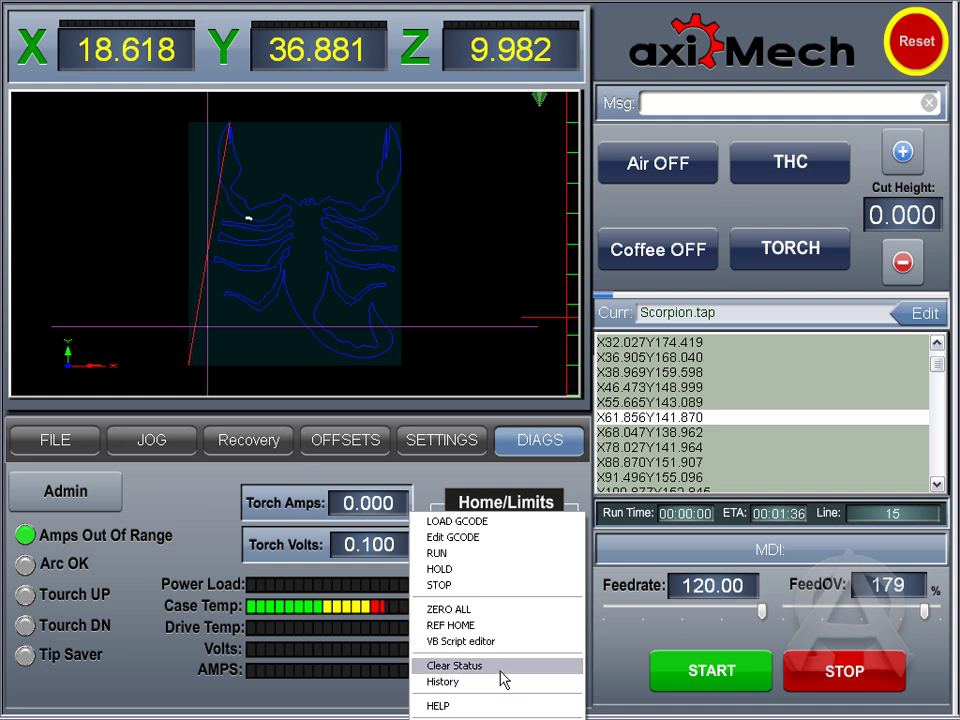
{"action": "left_click", "coordinate": [76, 450]}
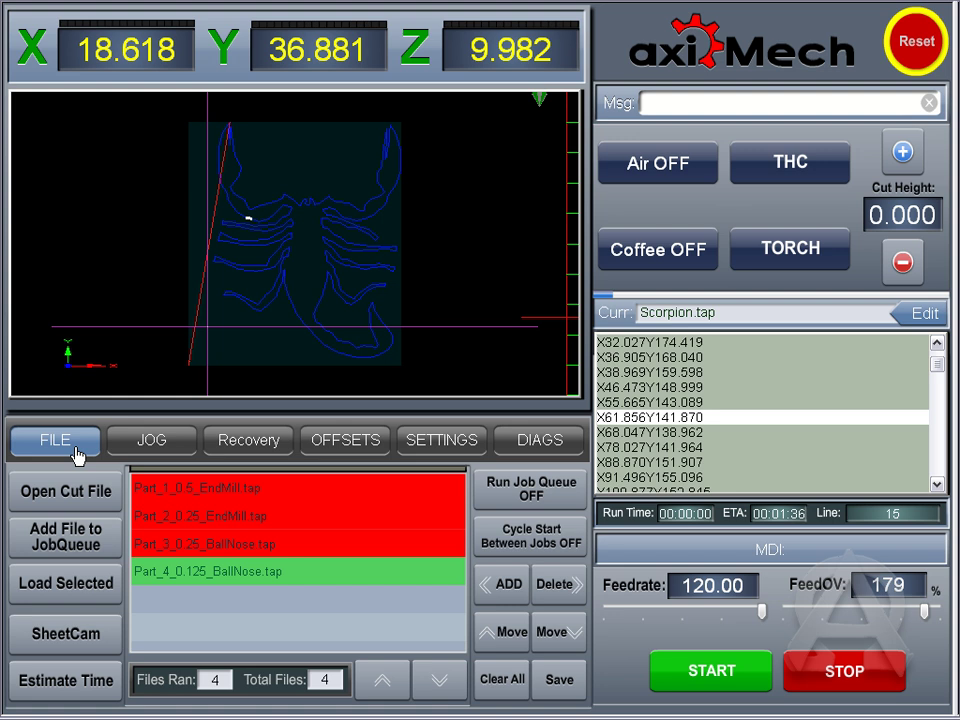
Step: Switch to the JOG page and bring up the right-click tools menu
{"action": "left_click", "coordinate": [152, 446]}
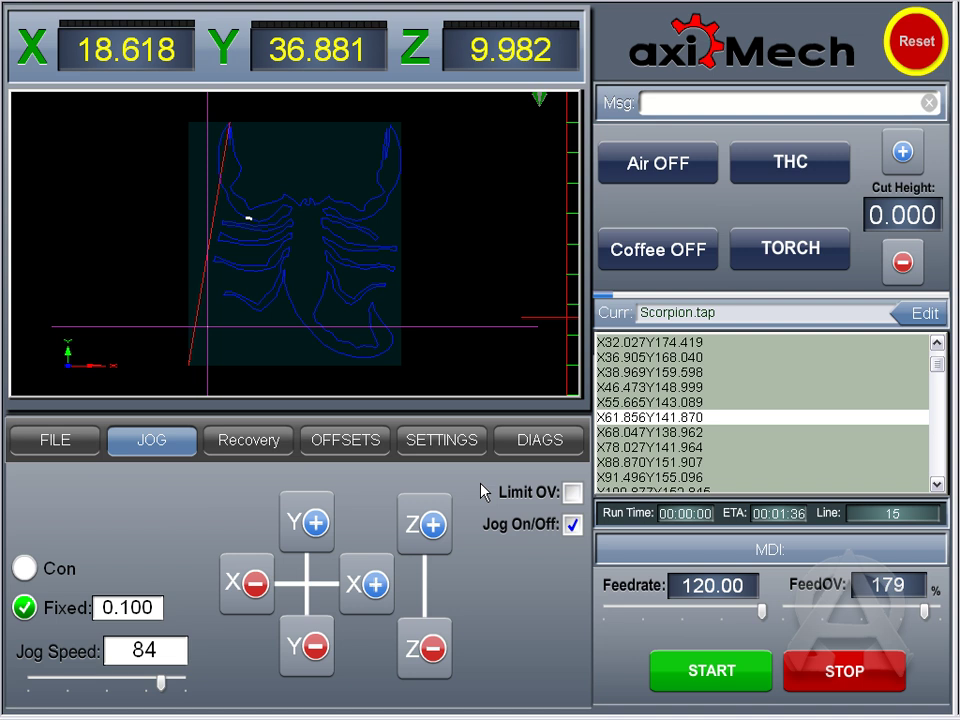
{"action": "right_click", "coordinate": [480, 492]}
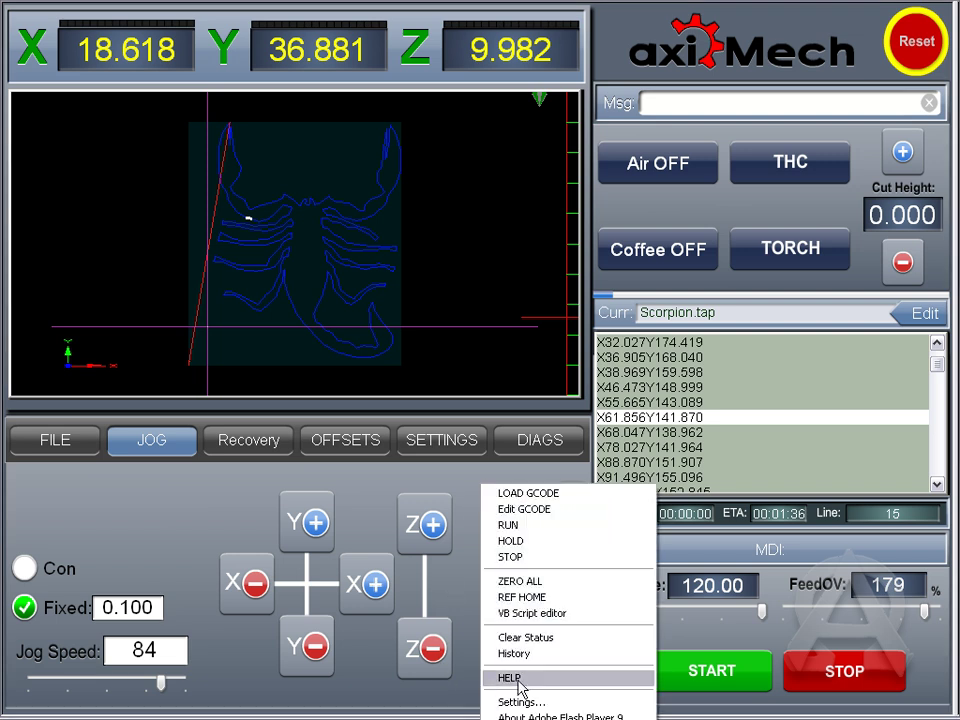
Step: Open the Debugger via HELP and scroll back through its key-press and input-event log
{"action": "left_click", "coordinate": [555, 681]}
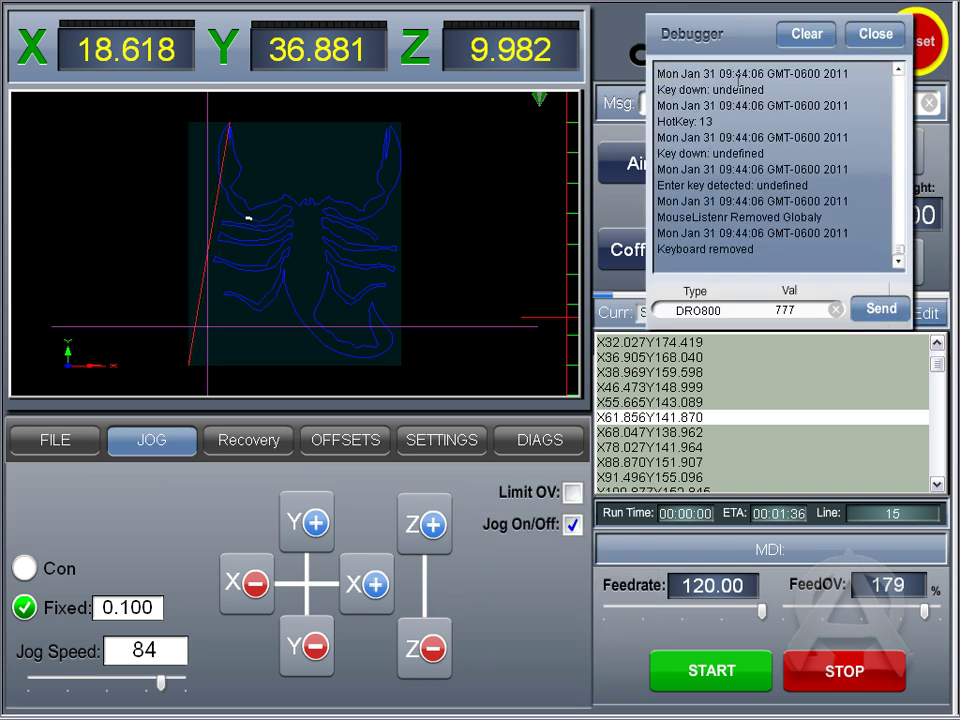
{"action": "scroll", "coordinate": [725, 118], "scroll_direction": "up", "scroll_amount": 5}
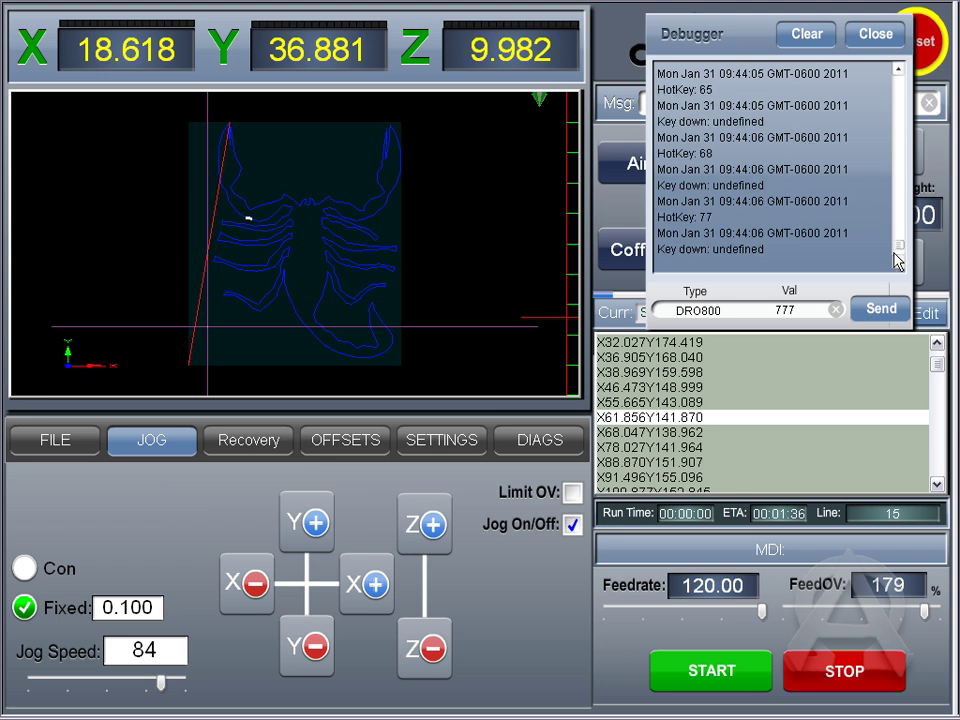
{"action": "left_click_drag", "start_coordinate": [899, 252], "coordinate": [906, 103]}
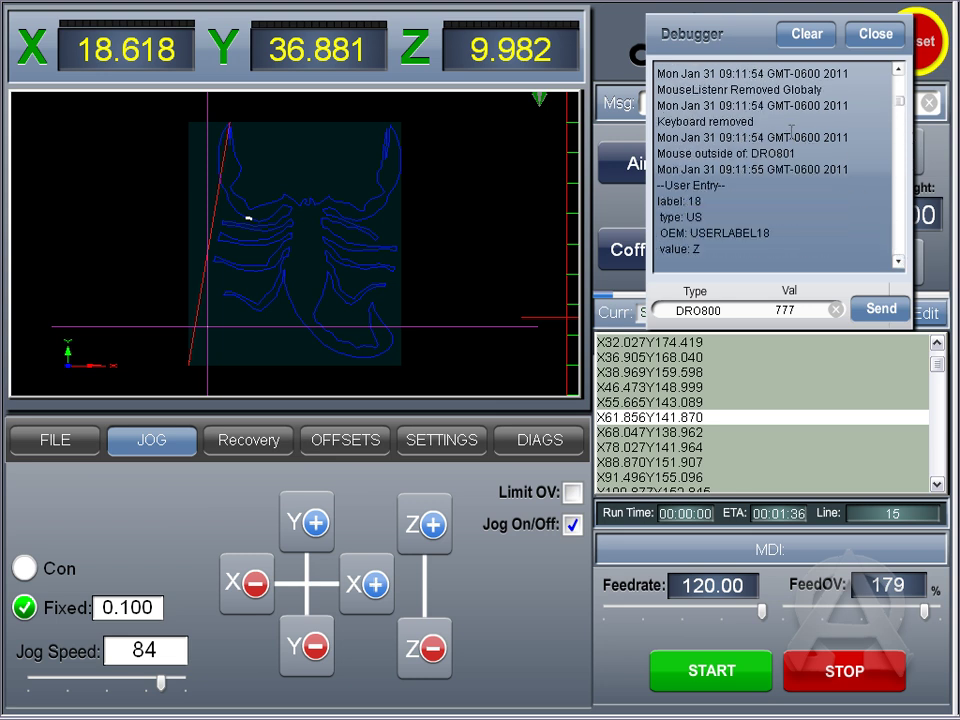
{"action": "scroll", "coordinate": [793, 151], "scroll_direction": "down", "scroll_amount": 1}
{"action": "scroll", "coordinate": [793, 151], "scroll_direction": "up", "scroll_amount": 5}
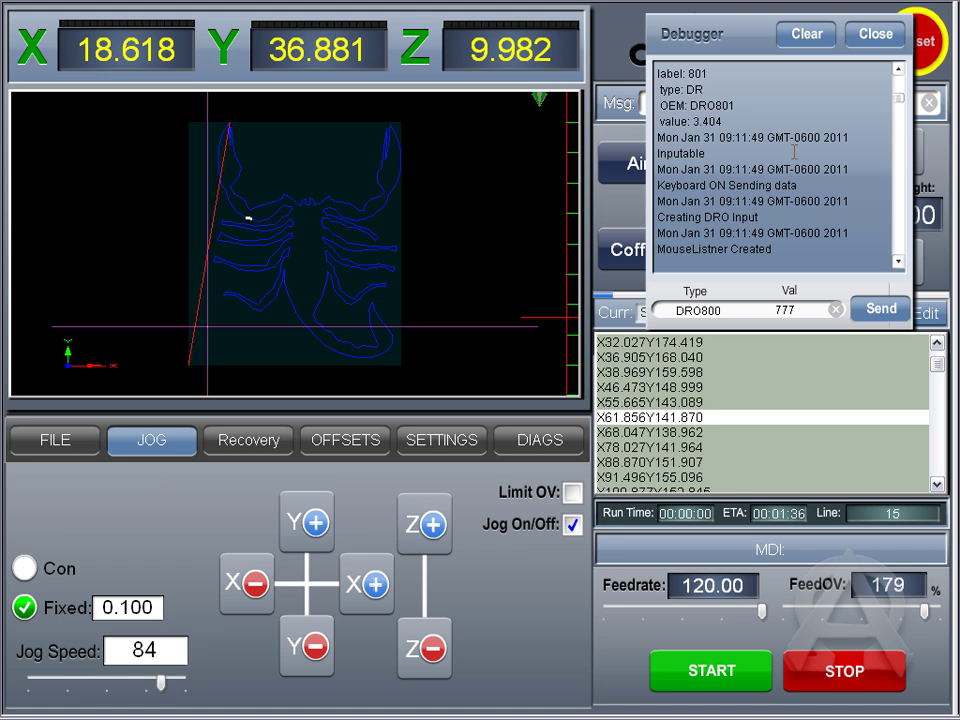
{"action": "scroll", "coordinate": [793, 151], "scroll_direction": "up", "scroll_amount": 2}
{"action": "scroll", "coordinate": [780, 151], "scroll_direction": "down", "scroll_amount": 4}
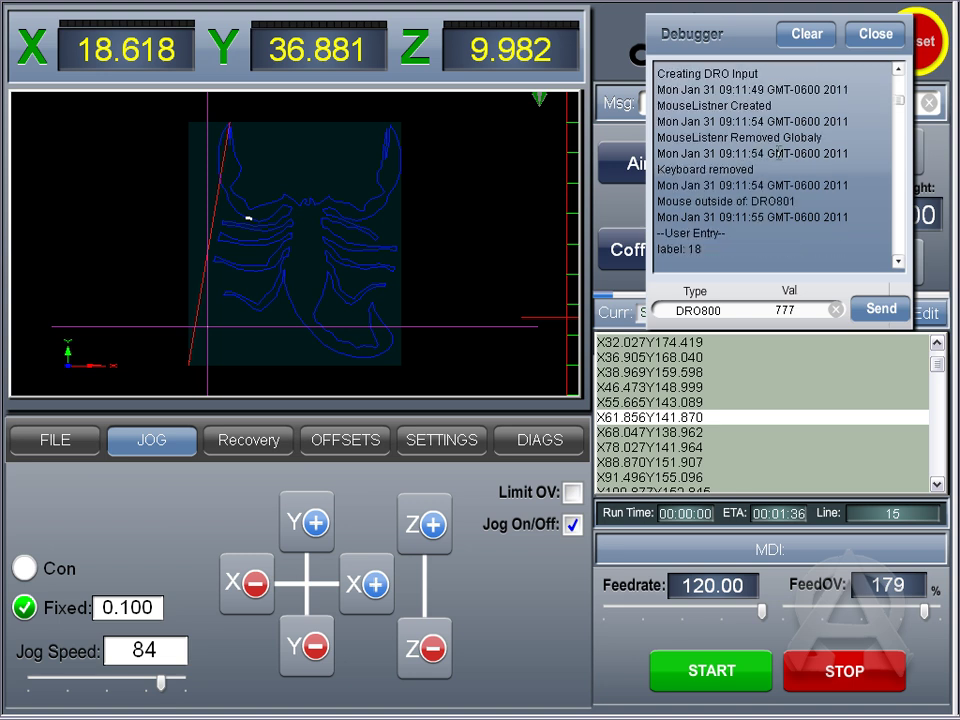
{"action": "scroll", "coordinate": [707, 158], "scroll_direction": "down", "scroll_amount": 5}
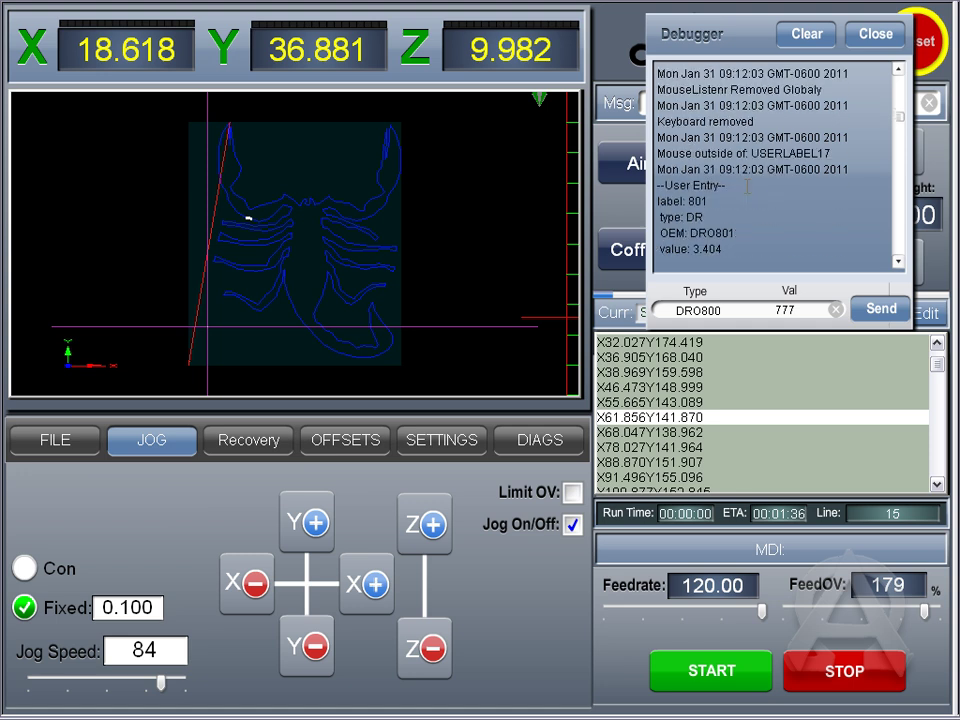
{"action": "left_click_drag", "start_coordinate": [903, 128], "coordinate": [898, 253]}
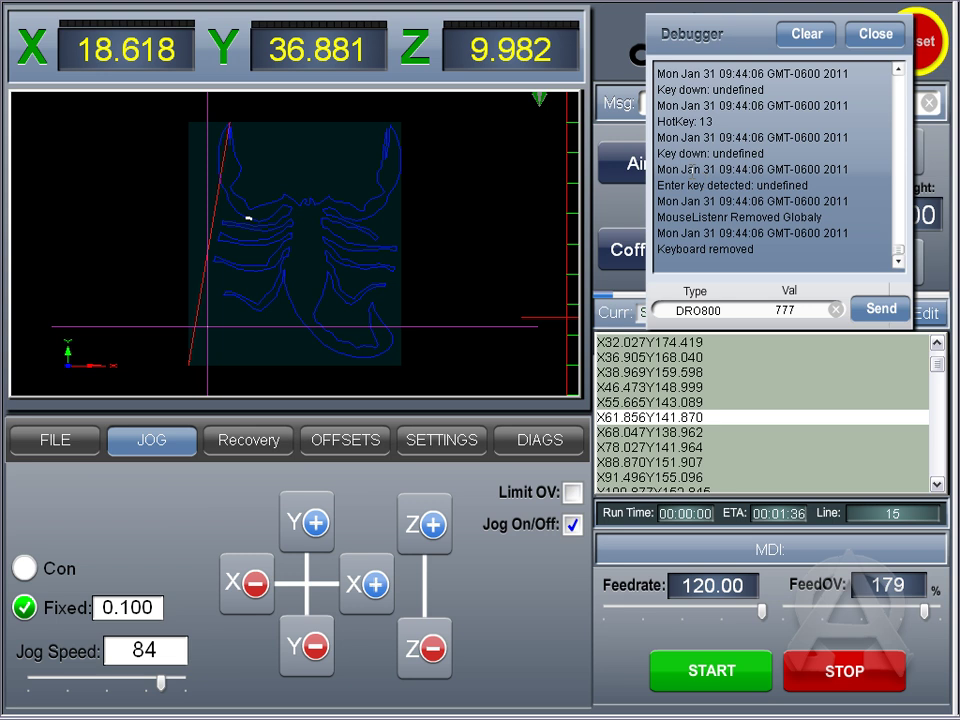
{"action": "scroll", "coordinate": [741, 186], "scroll_direction": "up", "scroll_amount": 3}
{"action": "scroll", "coordinate": [731, 121], "scroll_direction": "up", "scroll_amount": 5}
{"action": "scroll", "coordinate": [737, 133], "scroll_direction": "down", "scroll_amount": 2}
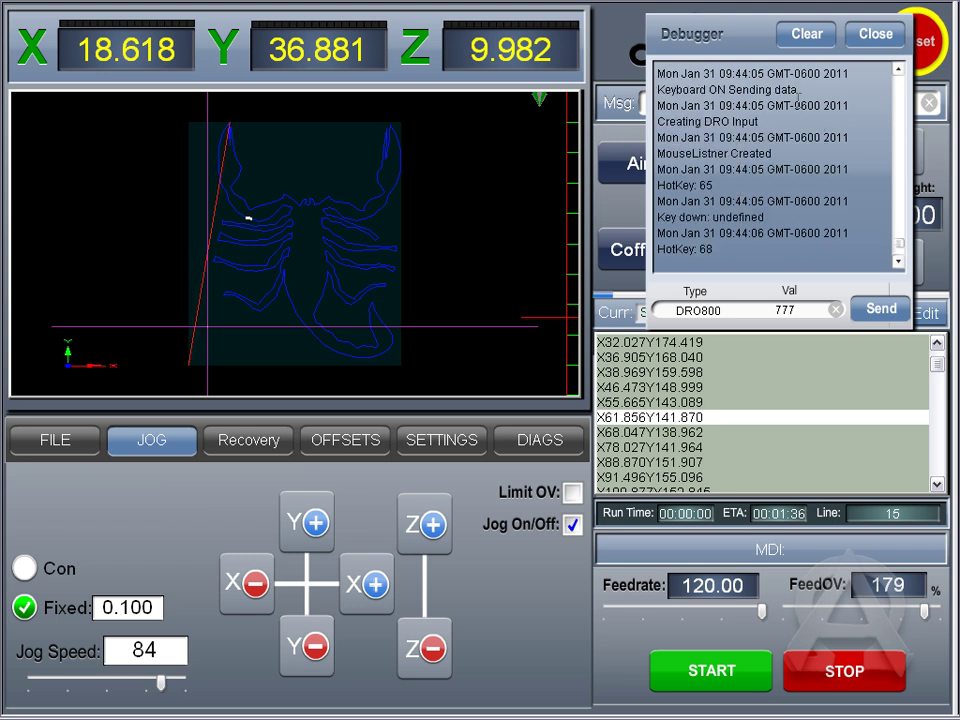